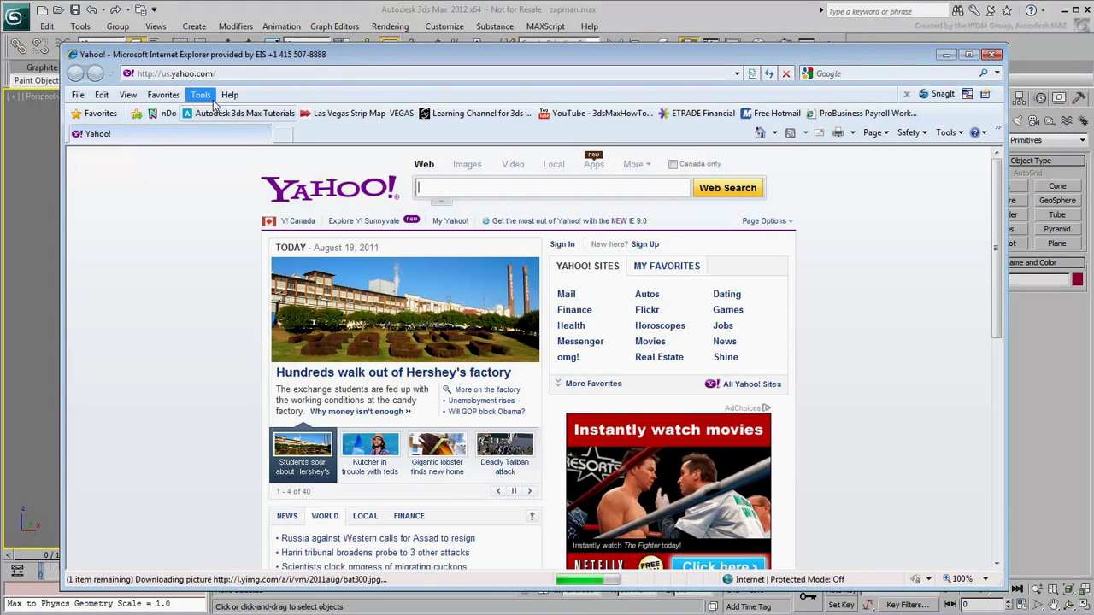
pyautogui.click(232, 73)
pyautogui.write('s')
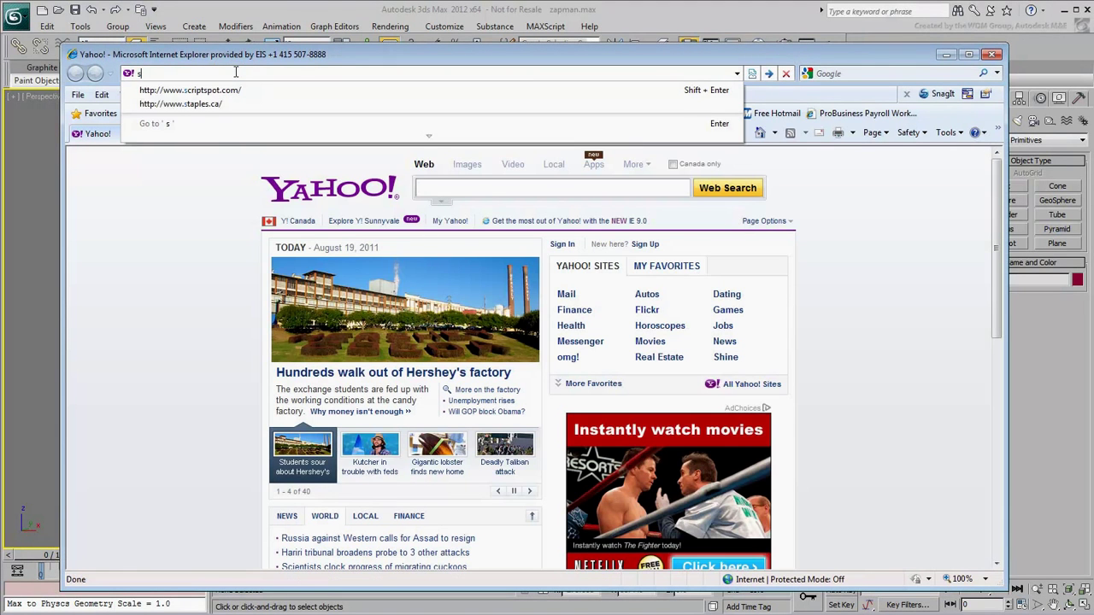
pyautogui.write('criptspot.com')
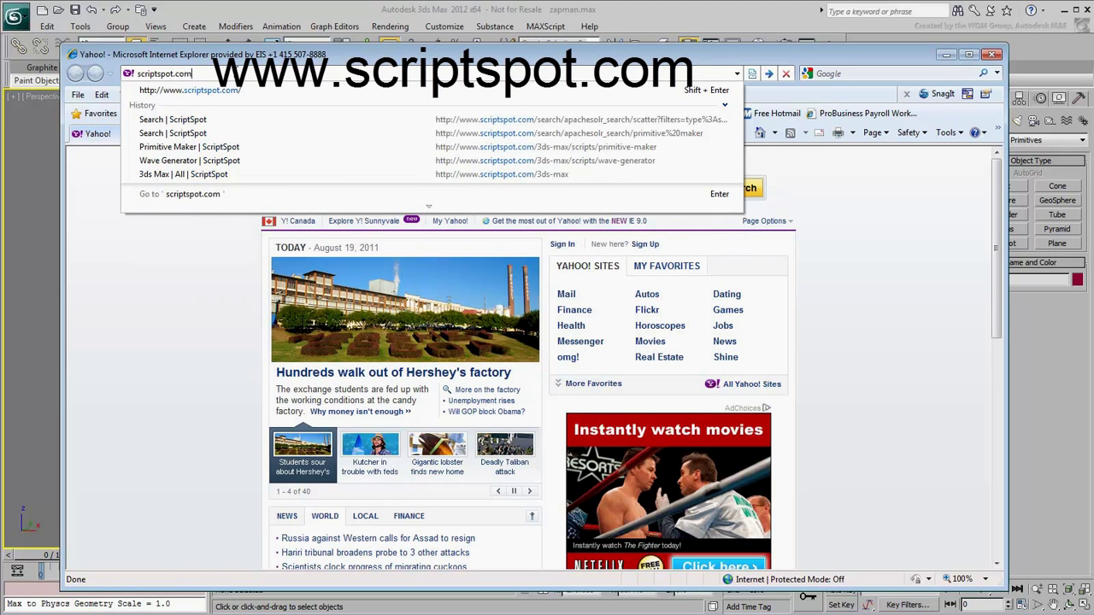
pyautogui.press('Return')
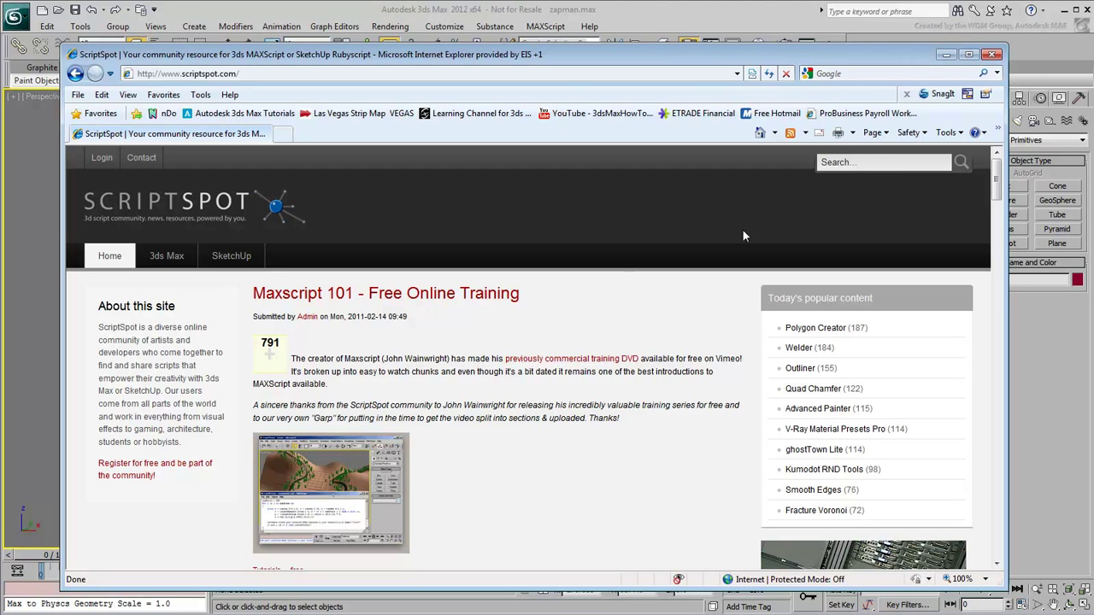
# Step: Search the ScriptSpot site for 'primitive maker'
pyautogui.click(869, 162)
pyautogui.write('primitive maker')
pyautogui.press('Return')
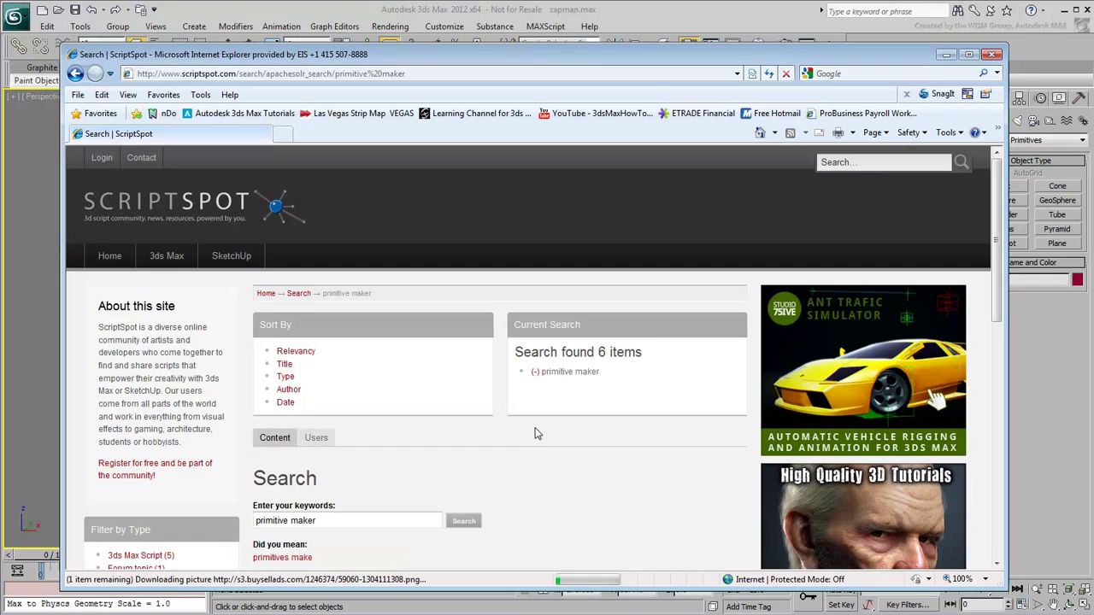
# Step: Open the Primitive Maker result and scroll down to its PrimitiveMaker.ms attachment
pyautogui.scroll(-2, 552, 481)
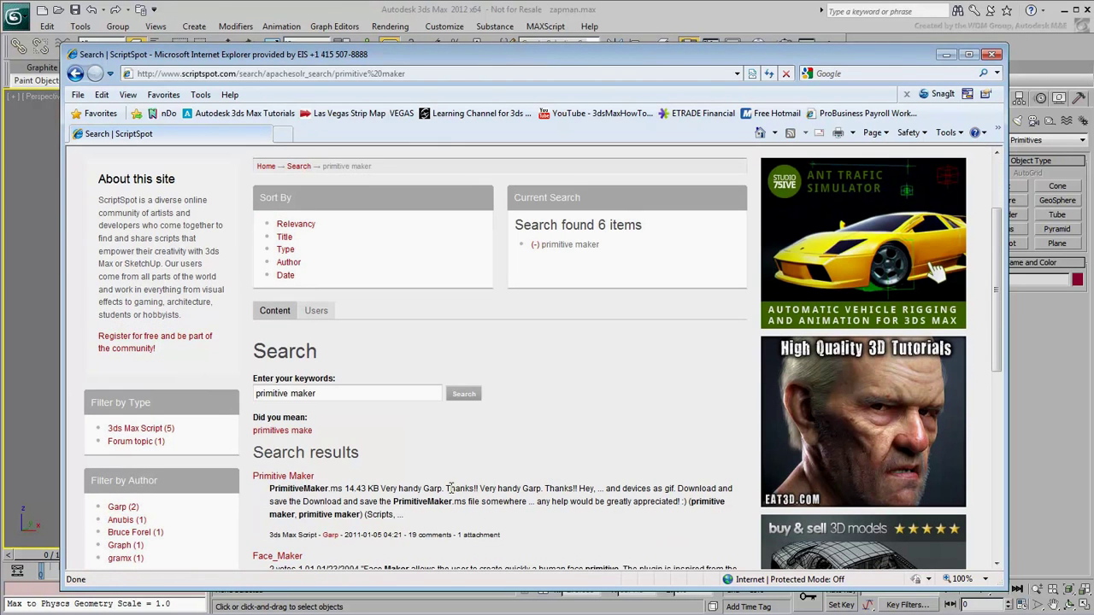
pyautogui.click(279, 475)
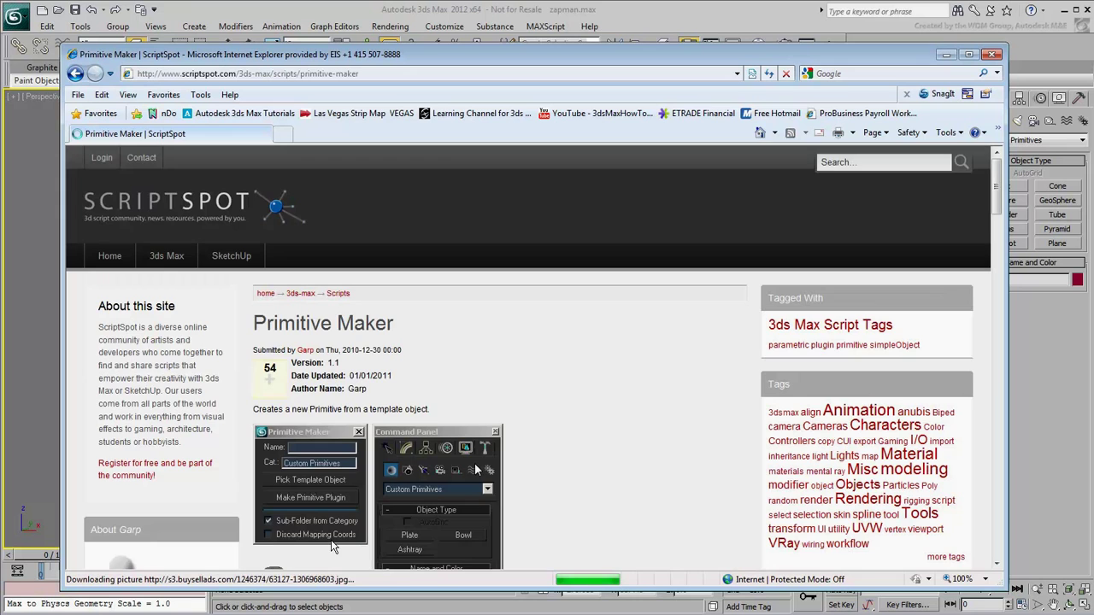
pyautogui.scroll(-6, 474, 463)
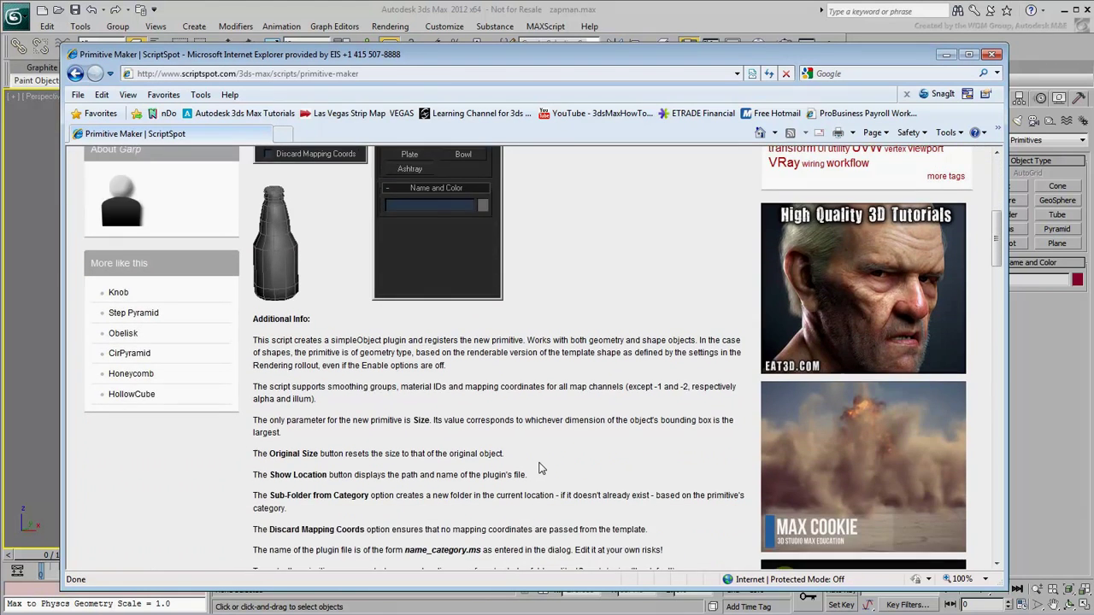
pyautogui.scroll(-2, 539, 462)
pyautogui.scroll(-1, 540, 468)
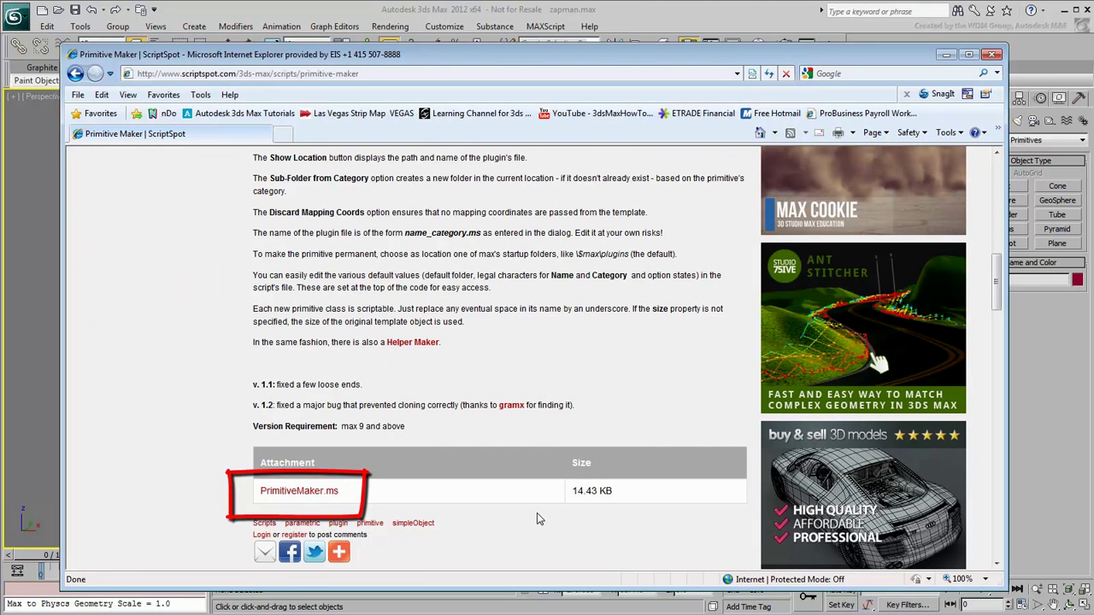
# Step: Save primitivemaker_0.ms to the Desktop and minimize Internet Explorer
pyautogui.click(301, 490)
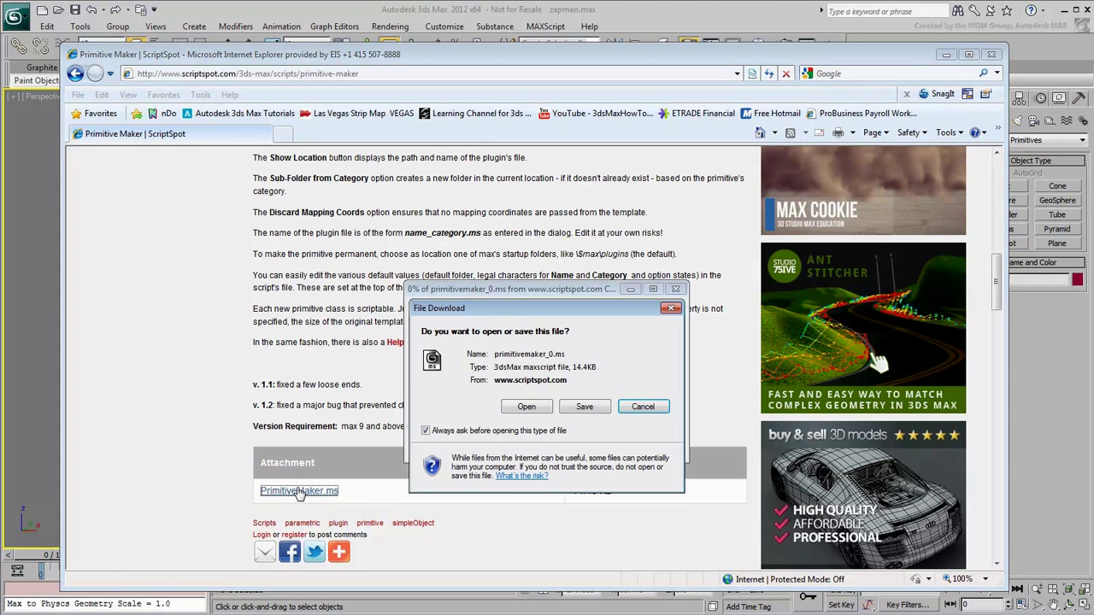
pyautogui.click(585, 405)
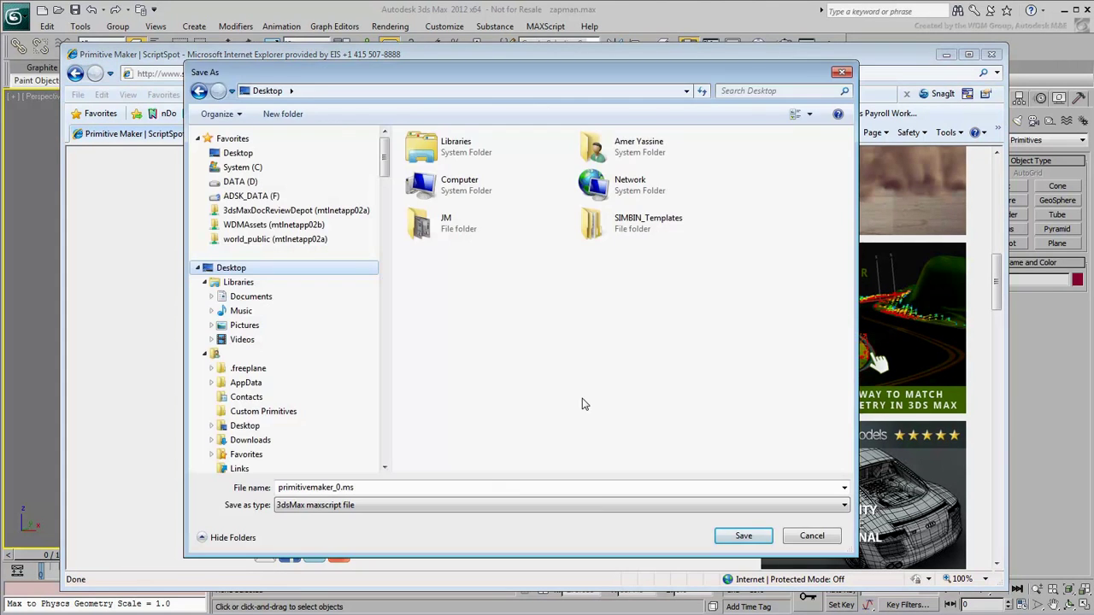
pyautogui.click(742, 537)
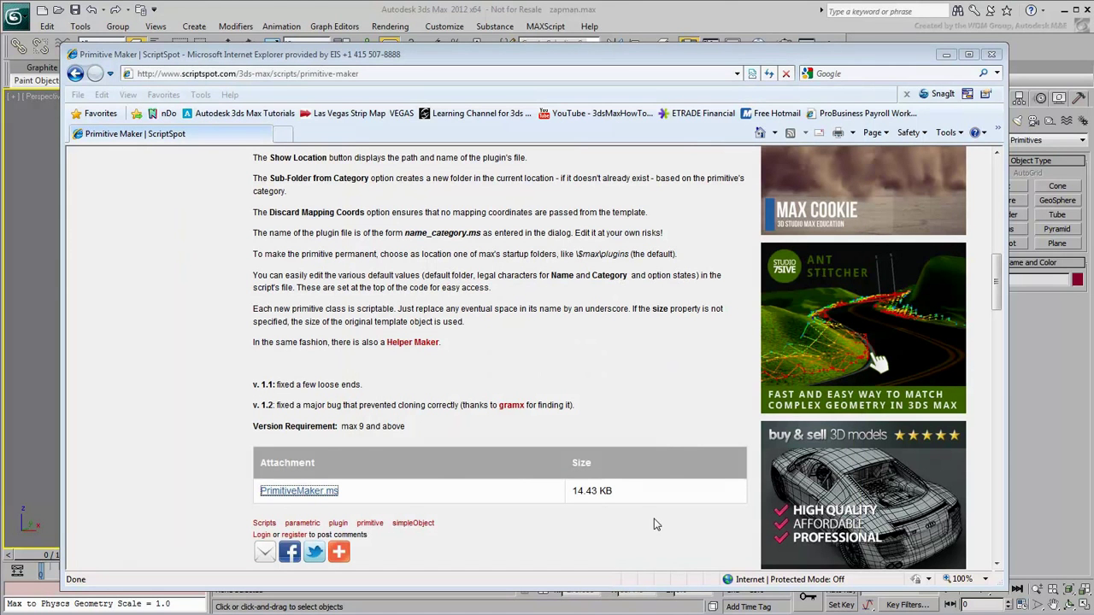
pyautogui.click(942, 56)
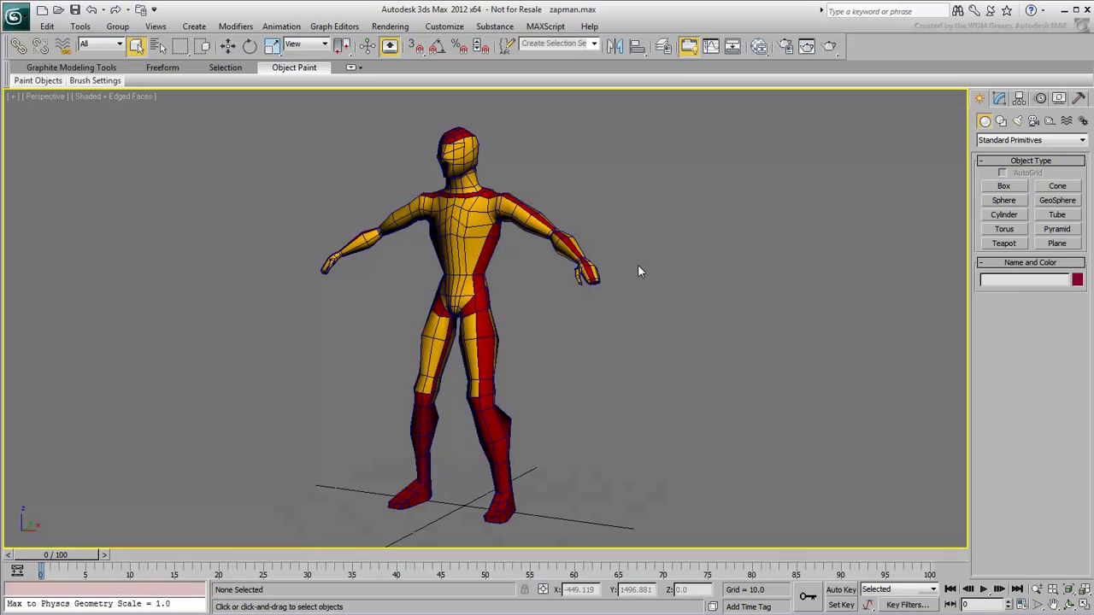
# Step: Use MAXScript > Run Script to select primitivemaker_0.ms on the Desktop
pyautogui.click(545, 27)
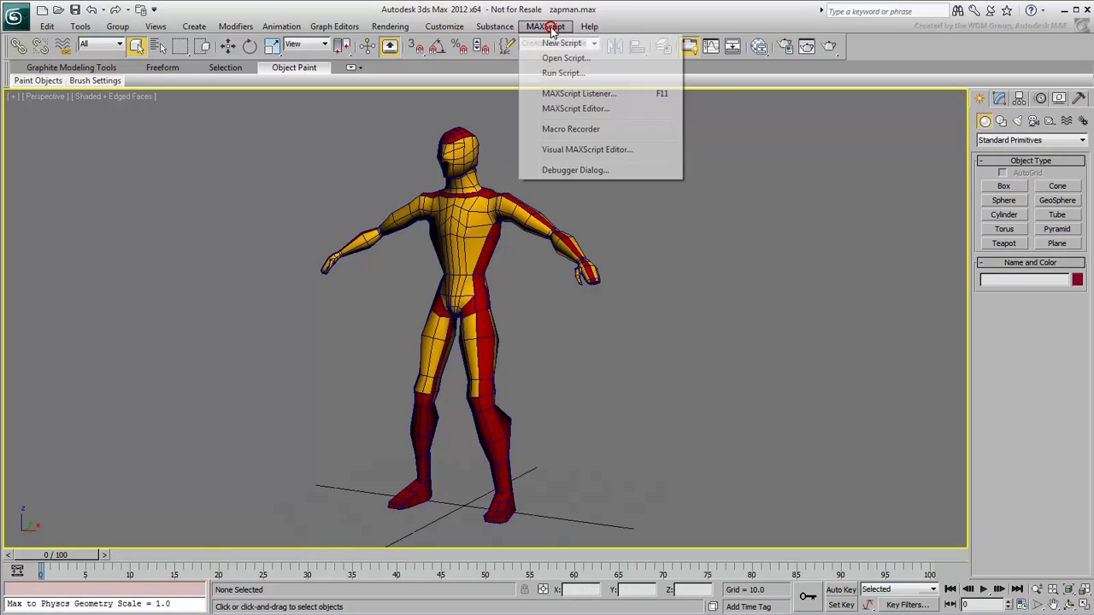
pyautogui.click(561, 73)
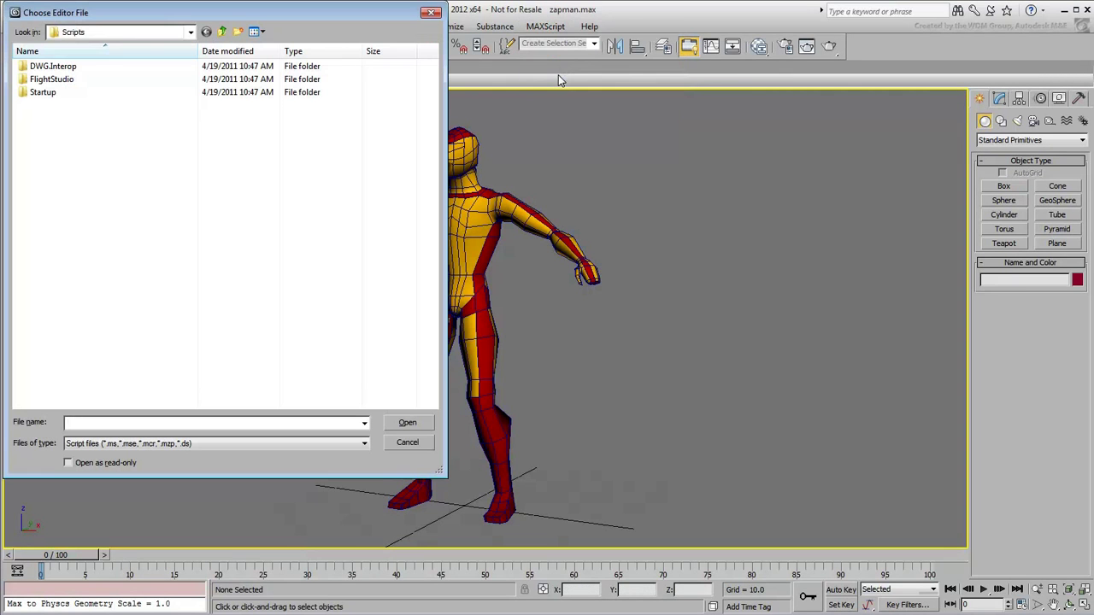
pyautogui.click(169, 32)
pyautogui.click(72, 59)
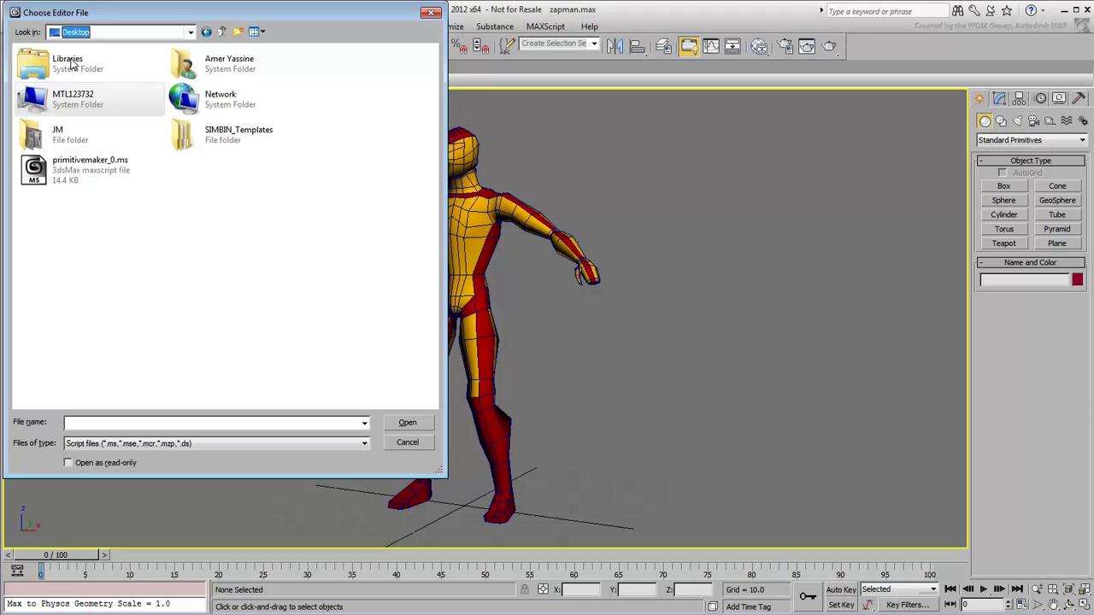
pyautogui.click(90, 176)
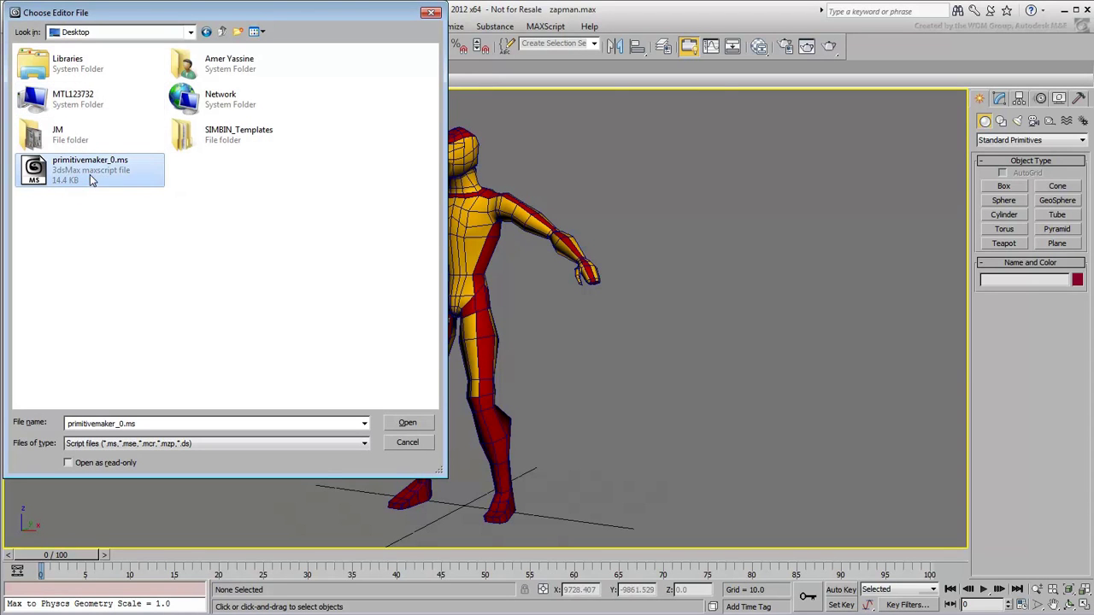
# Step: Run the script and enter name Superhero and category myPrimitives in Primitive Maker
pyautogui.click(407, 423)
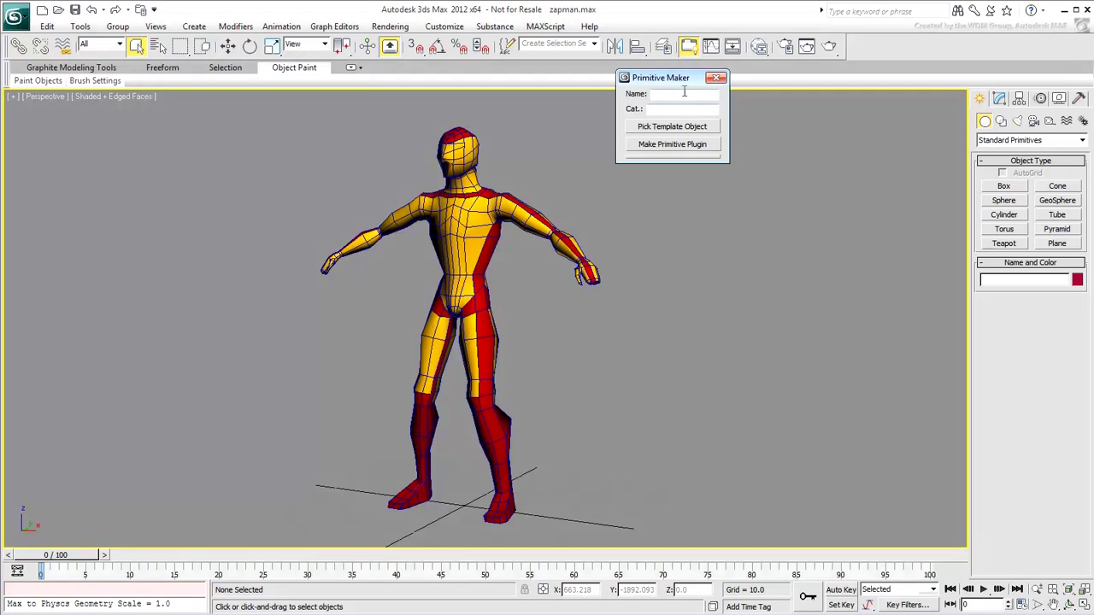
pyautogui.click(683, 93)
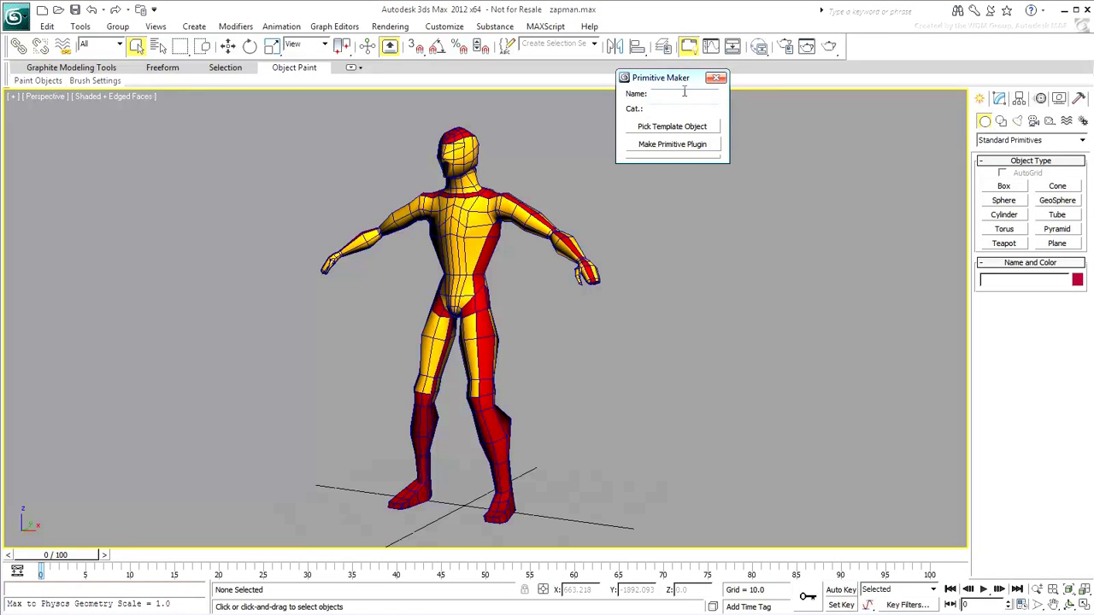
pyautogui.write('Superhero')
pyautogui.click(684, 108)
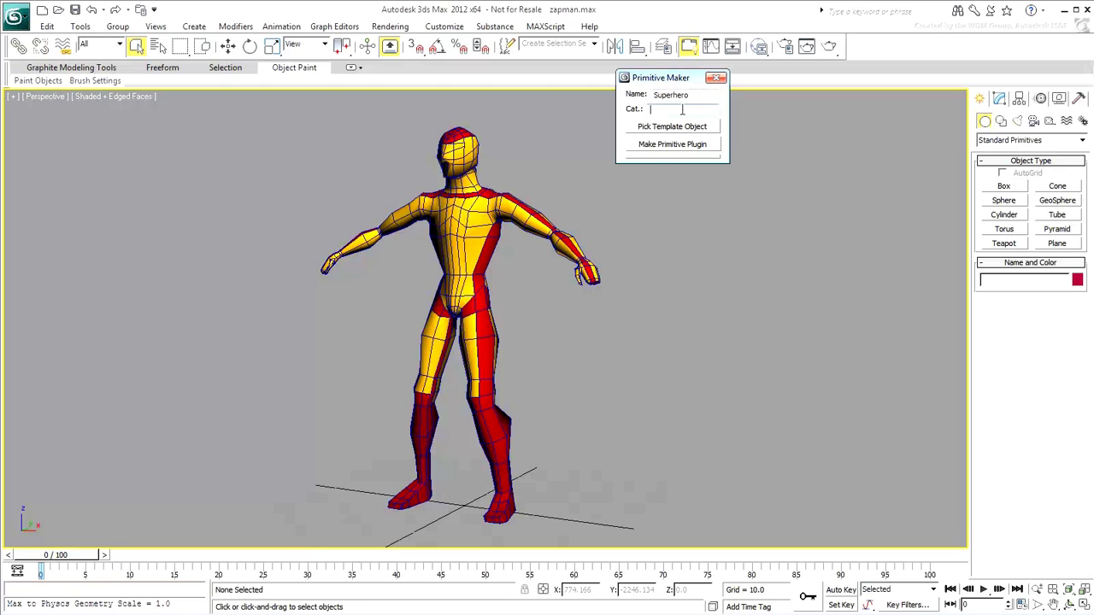
pyautogui.write('myPrimitives')
# Step: Pick the character as the template and generate the plugin into the Desktop folder
pyautogui.click(673, 128)
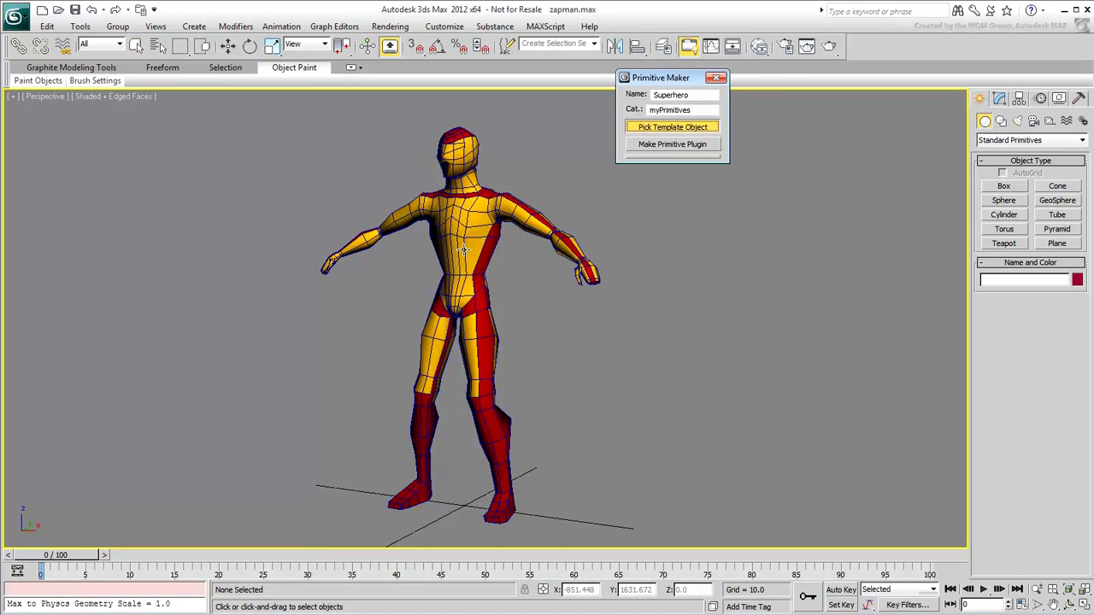
pyautogui.click(480, 240)
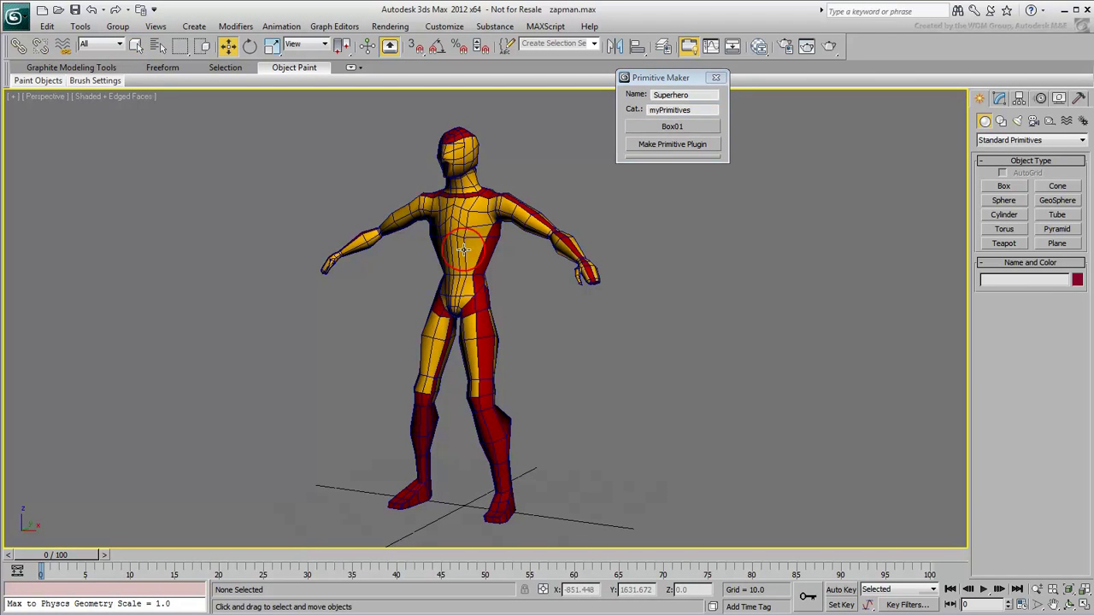
pyautogui.click(672, 143)
pyautogui.click(481, 354)
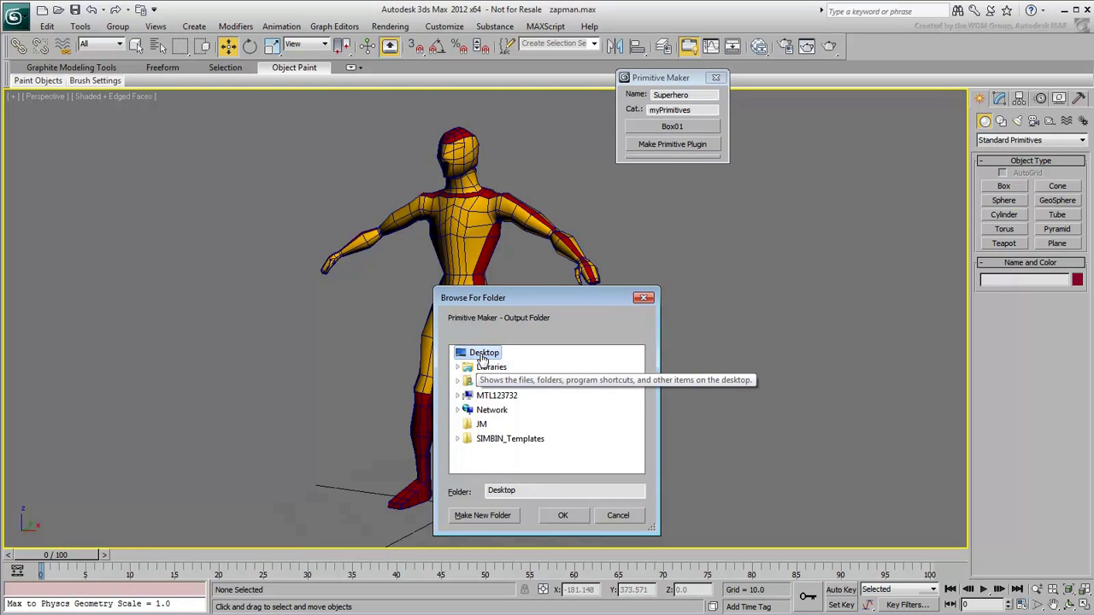
pyautogui.click(561, 516)
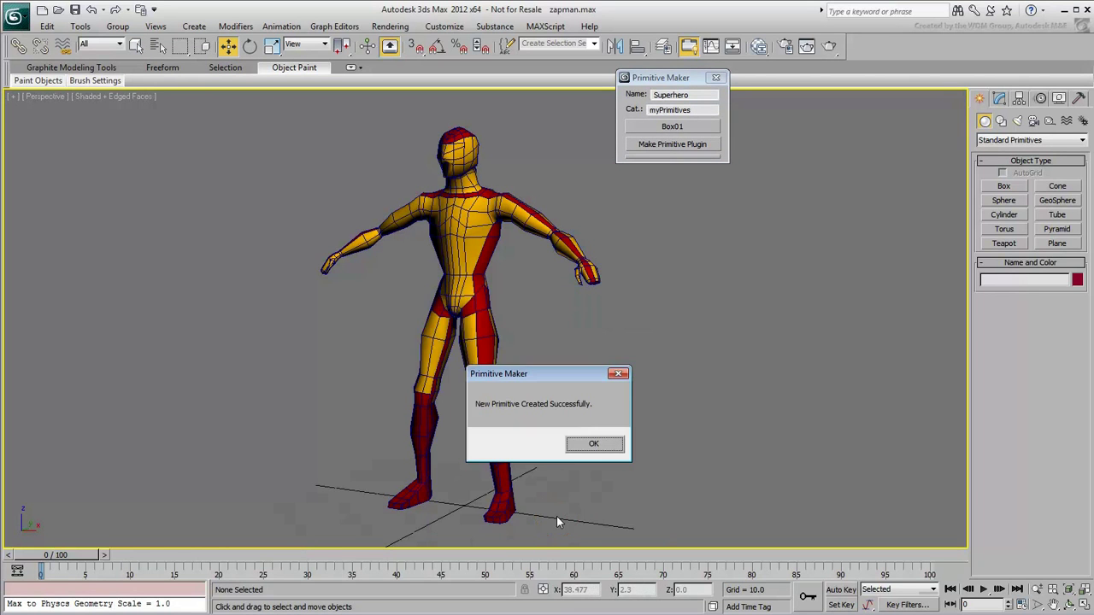
# Step: Dismiss the success message, set the Create panel to myPrimitives, and close Primitive Maker
pyautogui.click(593, 445)
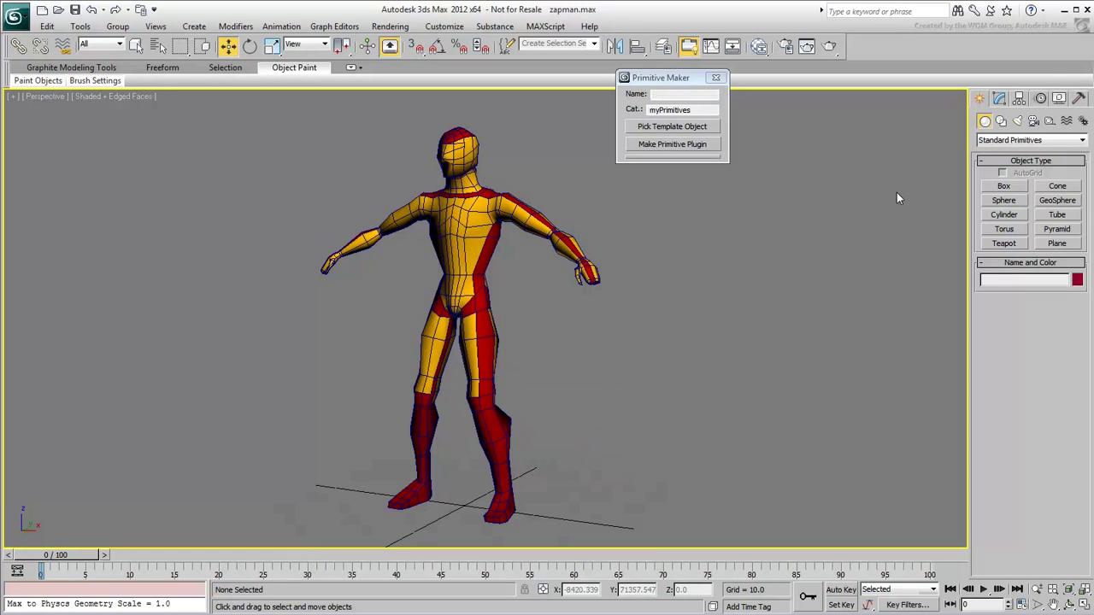
pyautogui.click(1083, 140)
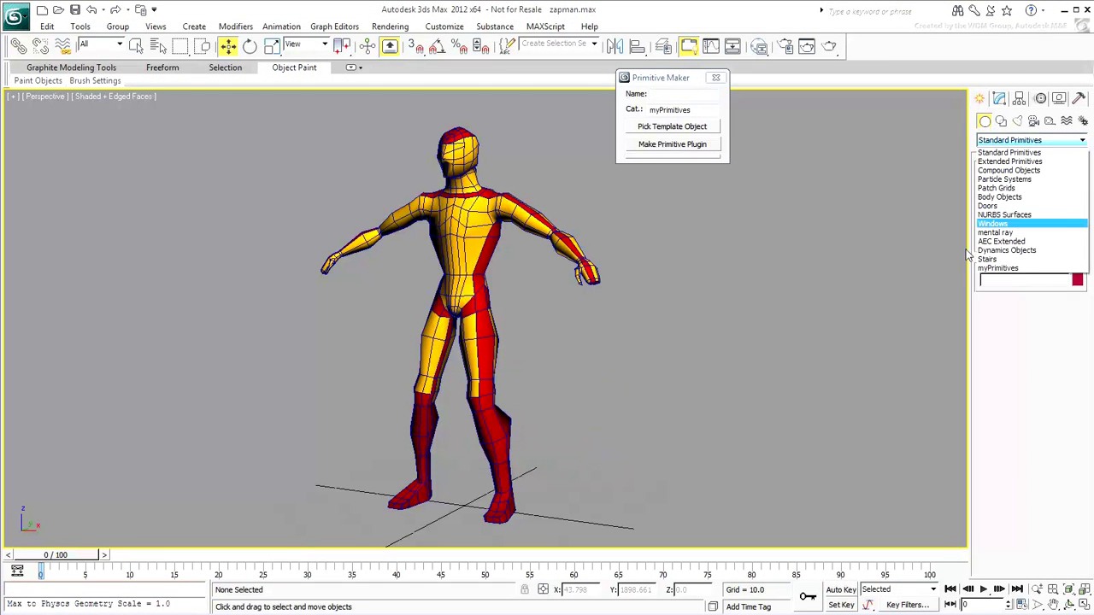
pyautogui.click(998, 269)
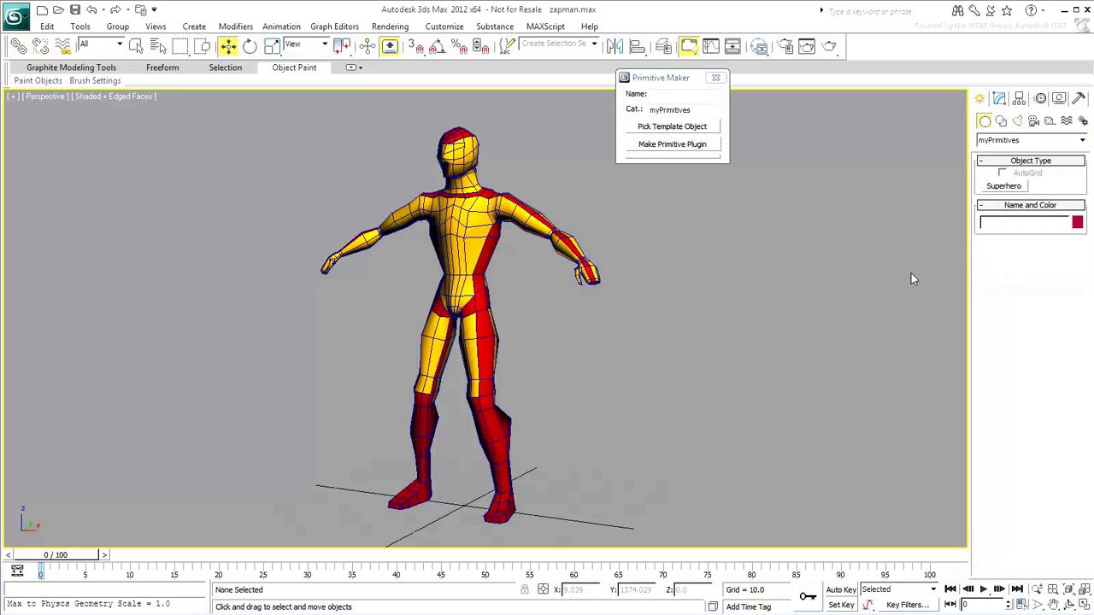
pyautogui.click(720, 79)
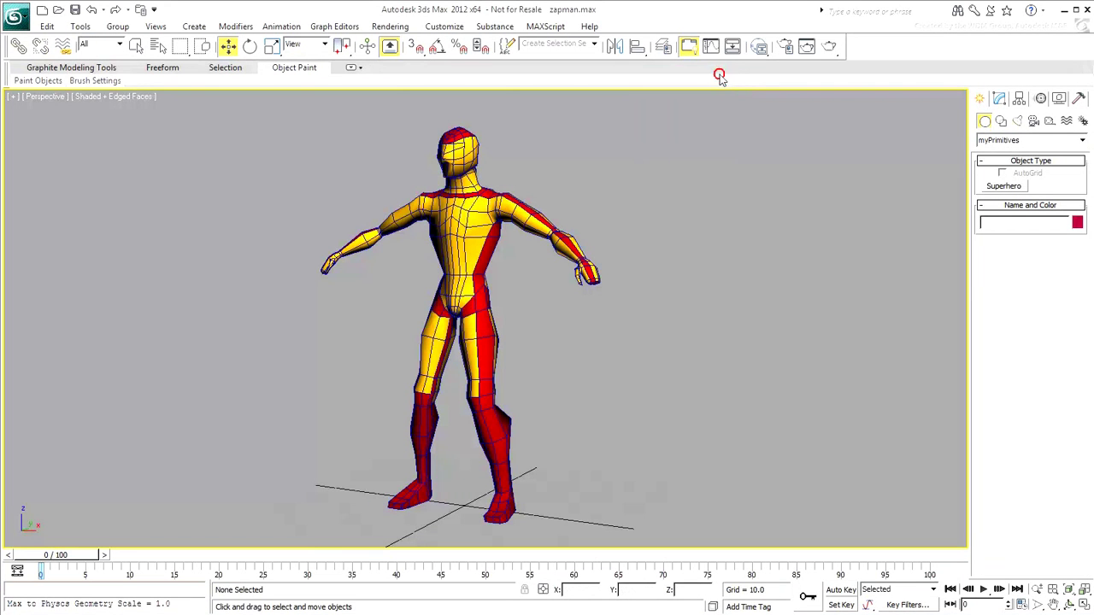
# Step: Create five Superhero figures of varied sizes around the character, then switch to Select and Move
pyautogui.click(1011, 187)
pyautogui.click(786, 420)
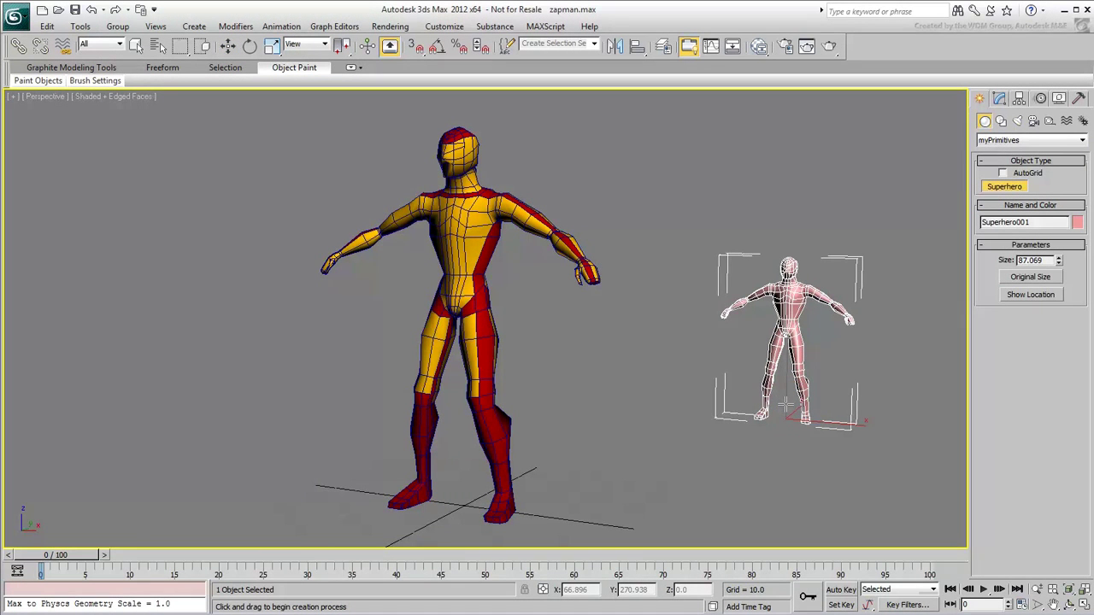
pyautogui.moveTo(633, 420); pyautogui.dragTo(628, 386)
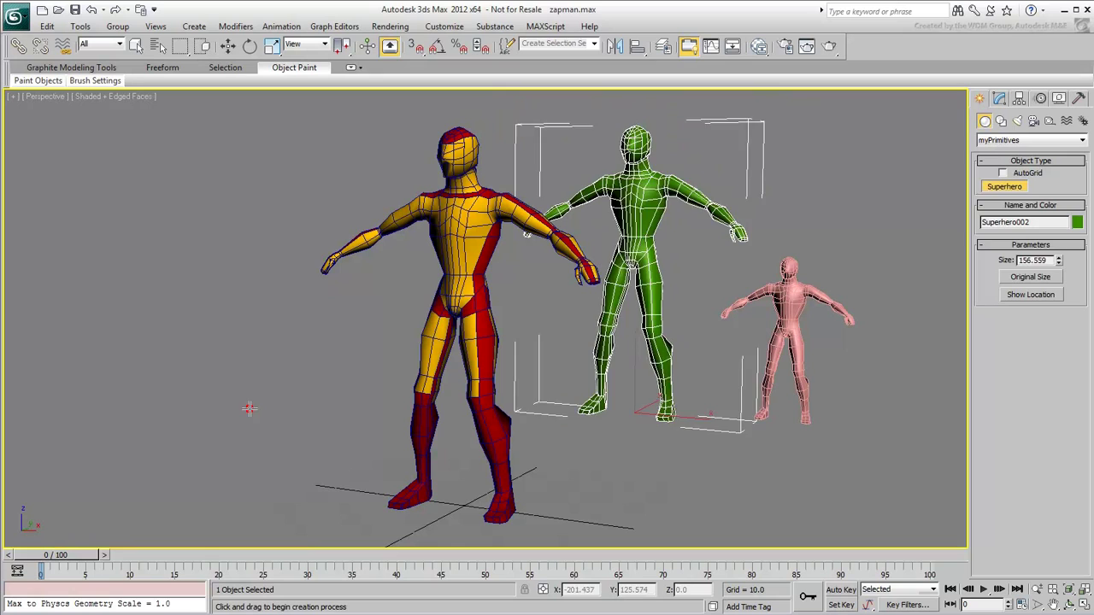
pyautogui.moveTo(250, 408); pyautogui.dragTo(251, 391)
pyautogui.moveTo(102, 429); pyautogui.dragTo(101, 376)
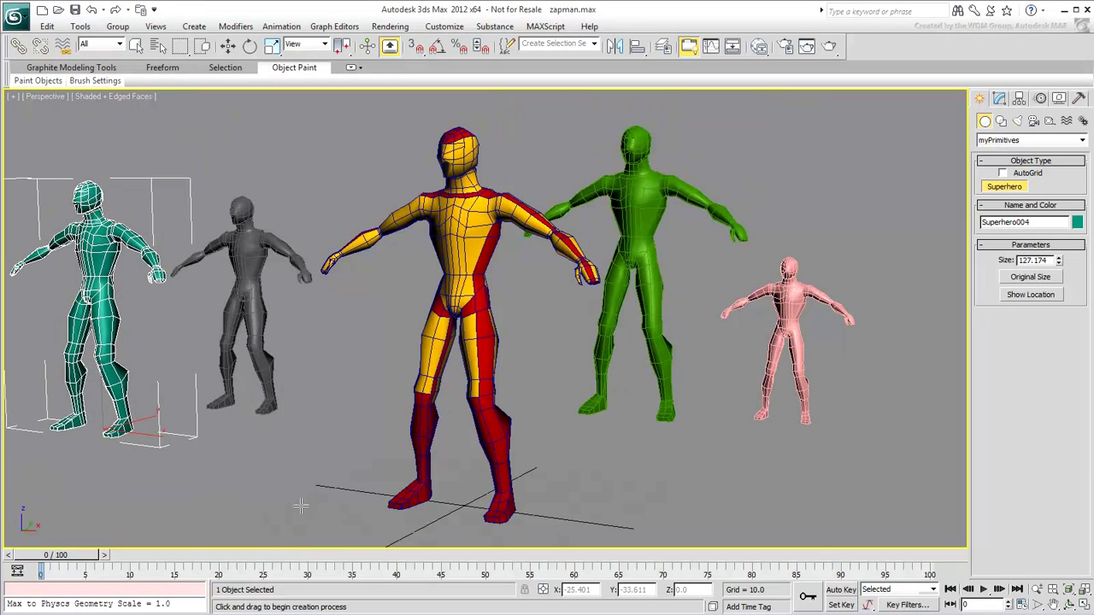
pyautogui.moveTo(752, 491); pyautogui.dragTo(750, 473)
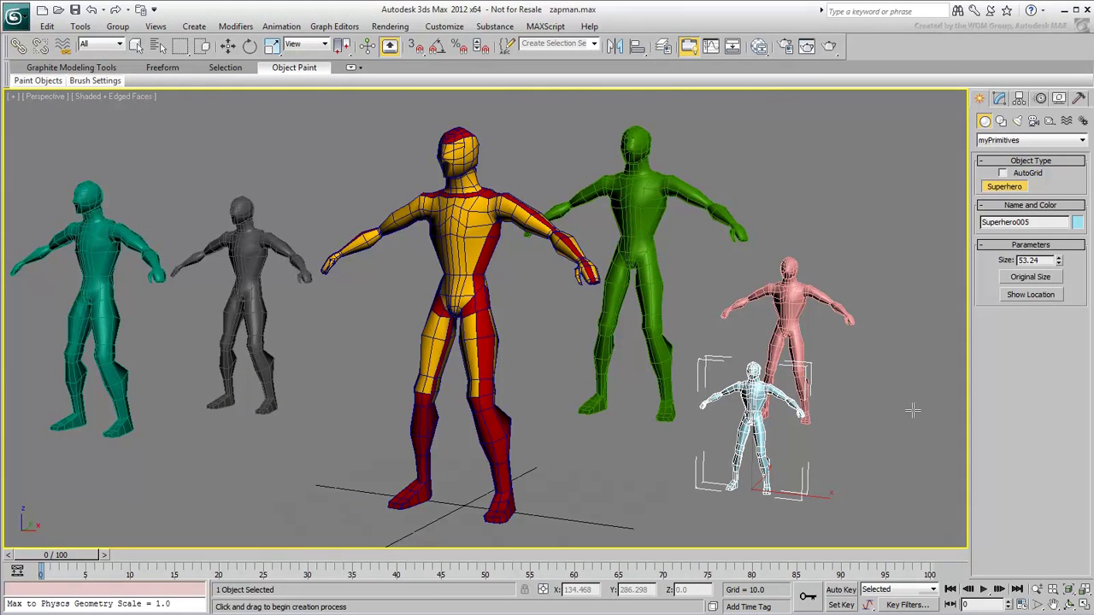
pyautogui.press('w')
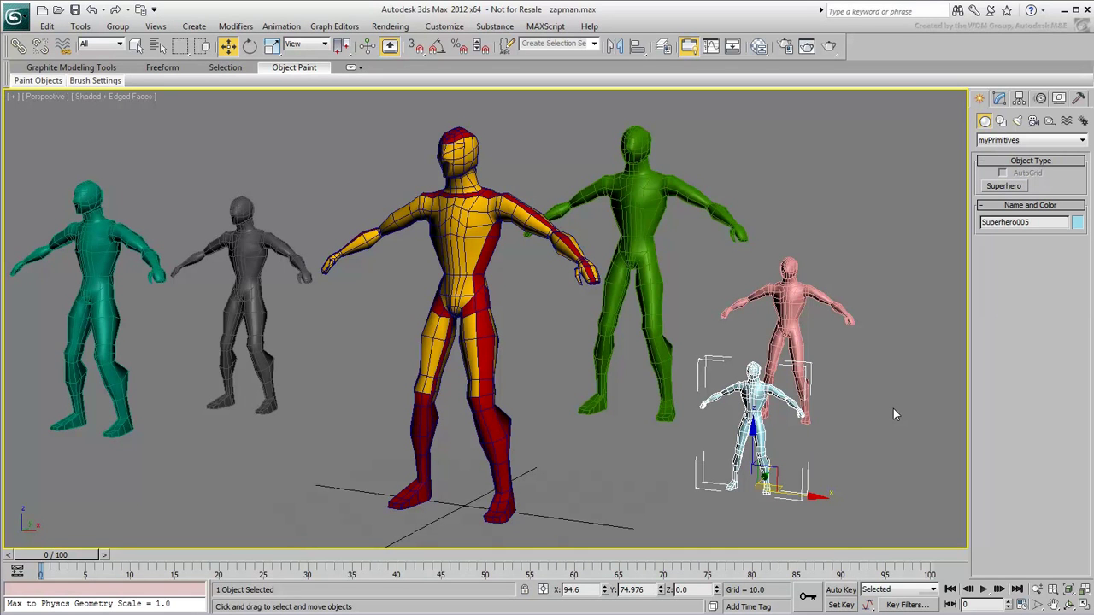
pyautogui.hotkey('alt', 'Tab')
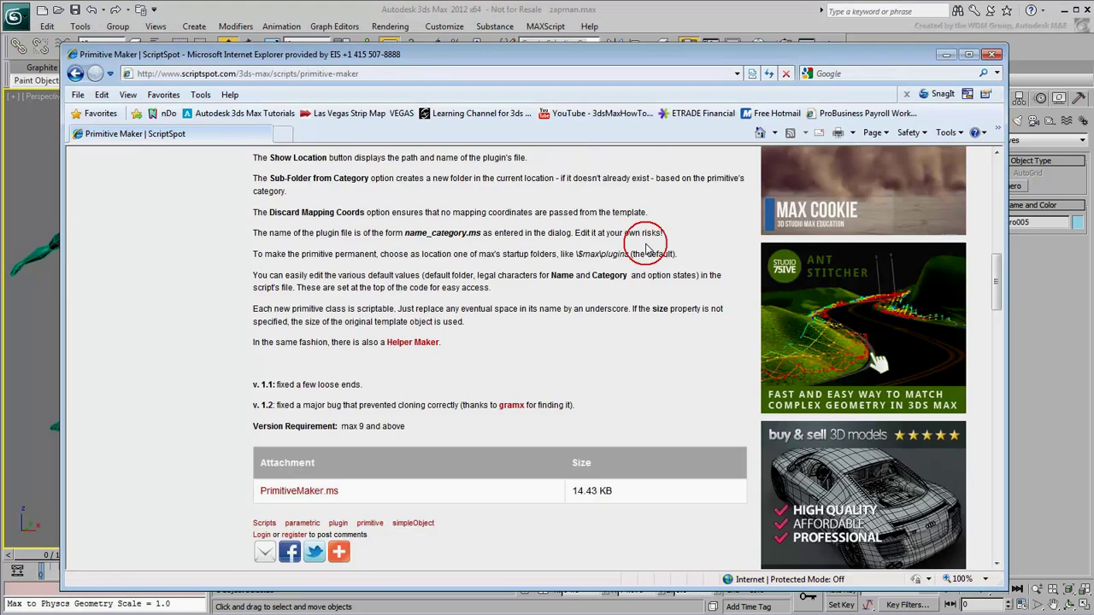
# Step: Search the ScriptSpot site for 'mirror bones'
pyautogui.scroll(15, 645, 249)
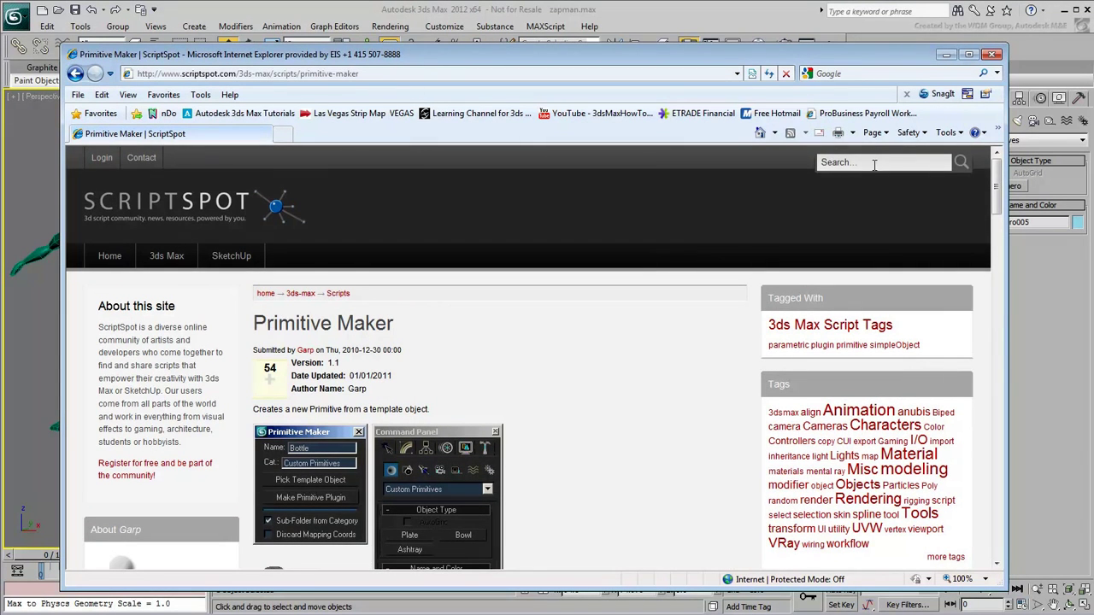
pyautogui.click(875, 162)
pyautogui.write('mirror bones')
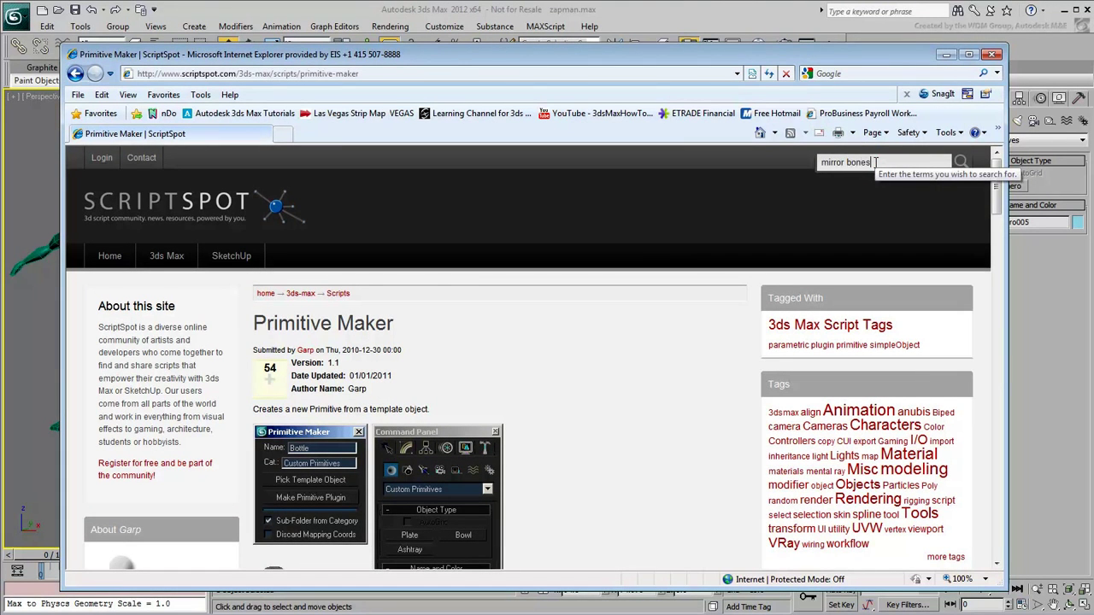
pyautogui.press('Return')
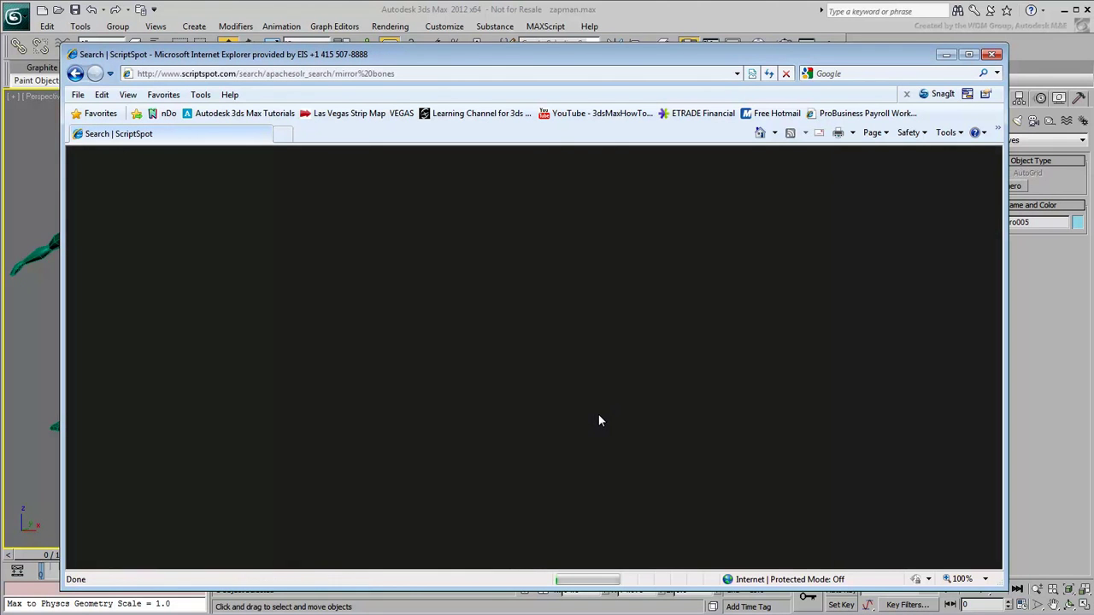
# Step: Open the Mirror Bones page and save its mirrorbones_1_0.zip download
pyautogui.scroll(-3, 568, 406)
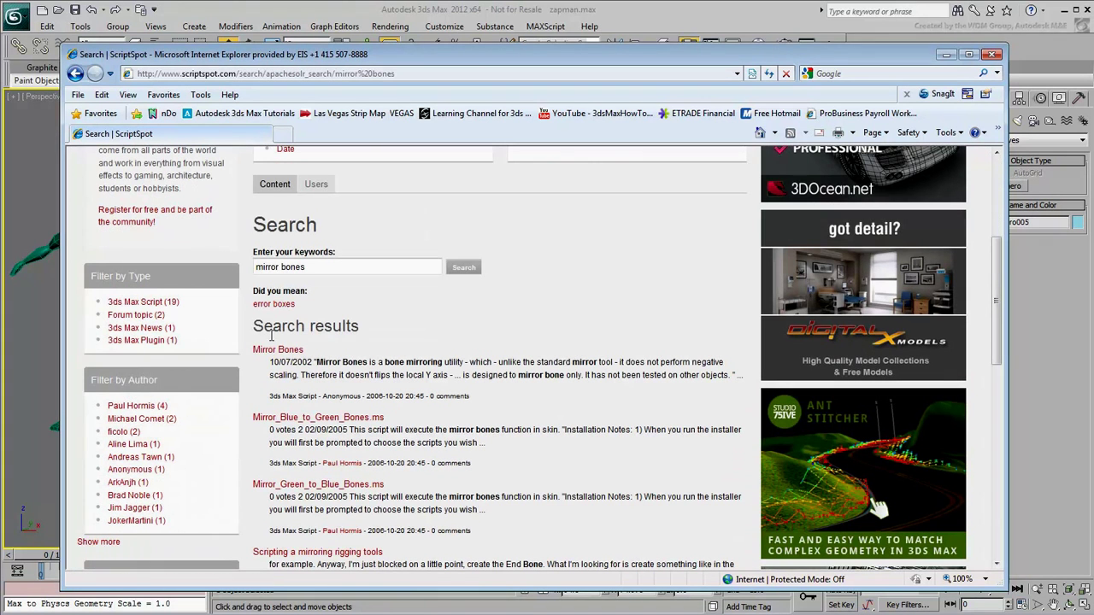
pyautogui.click(278, 350)
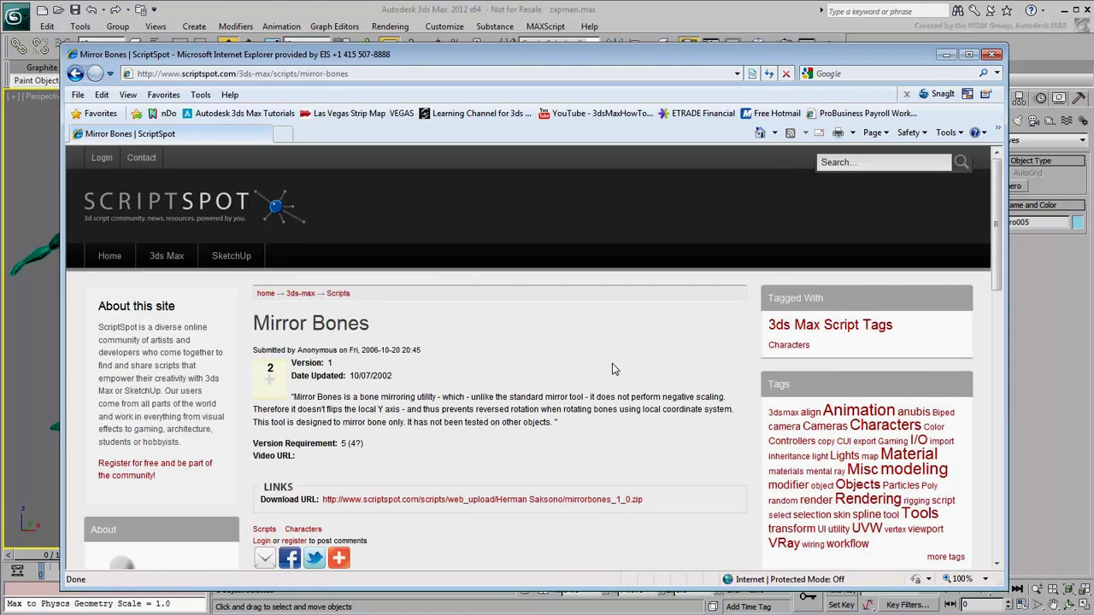
pyautogui.scroll(-1, 612, 369)
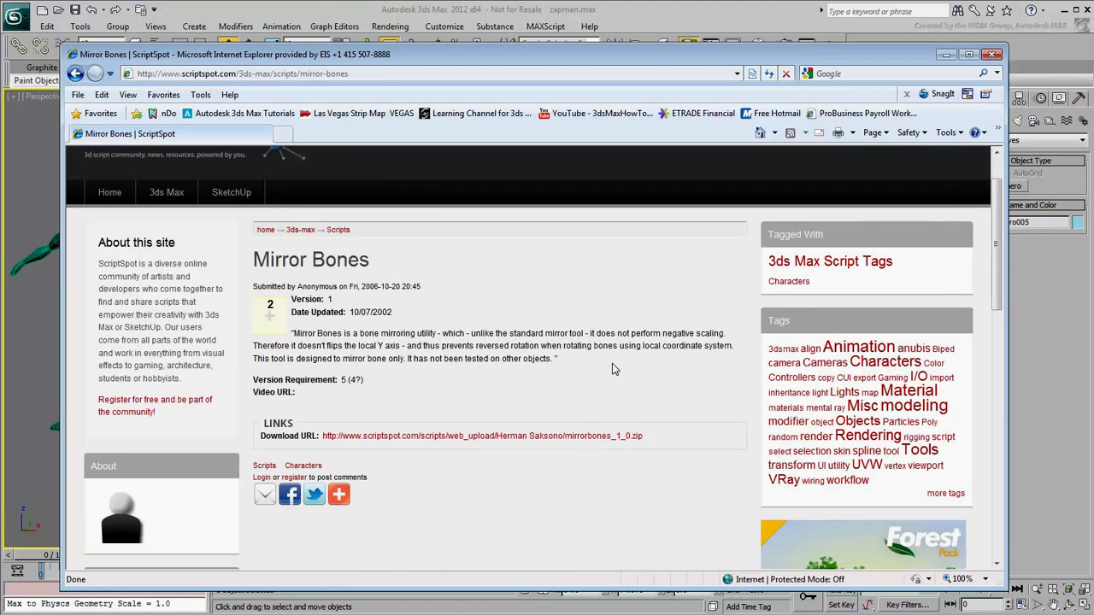
pyautogui.click(525, 438)
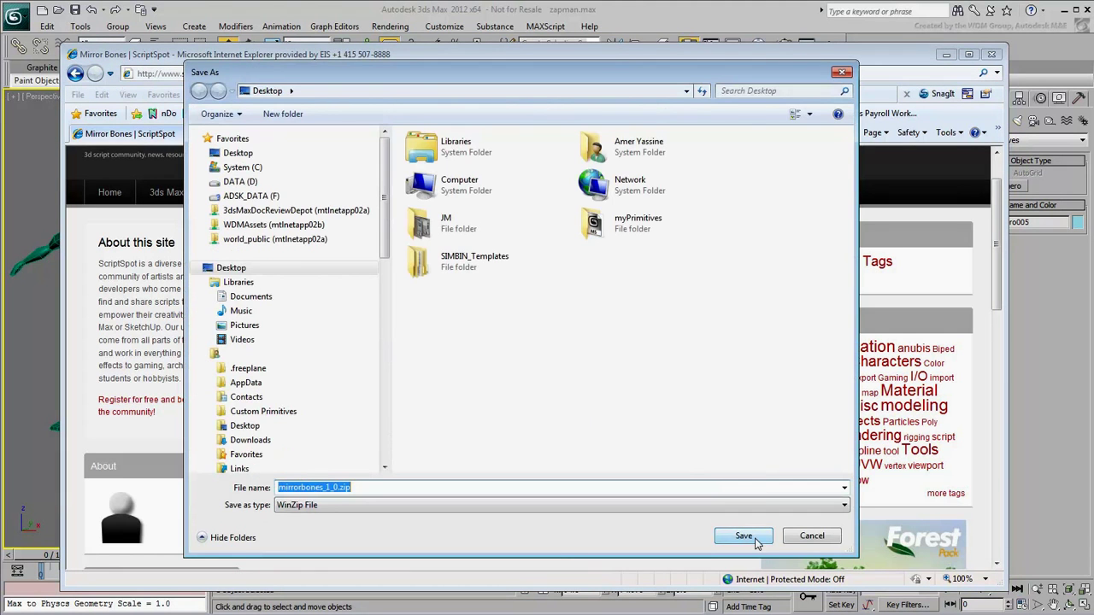
pyautogui.click(742, 468)
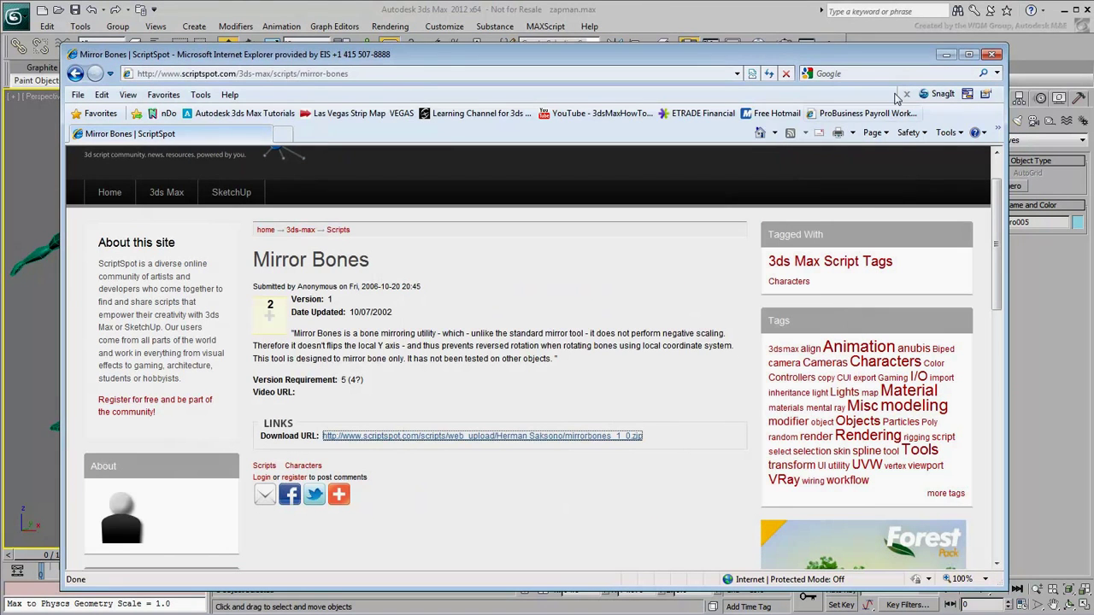
pyautogui.click(946, 54)
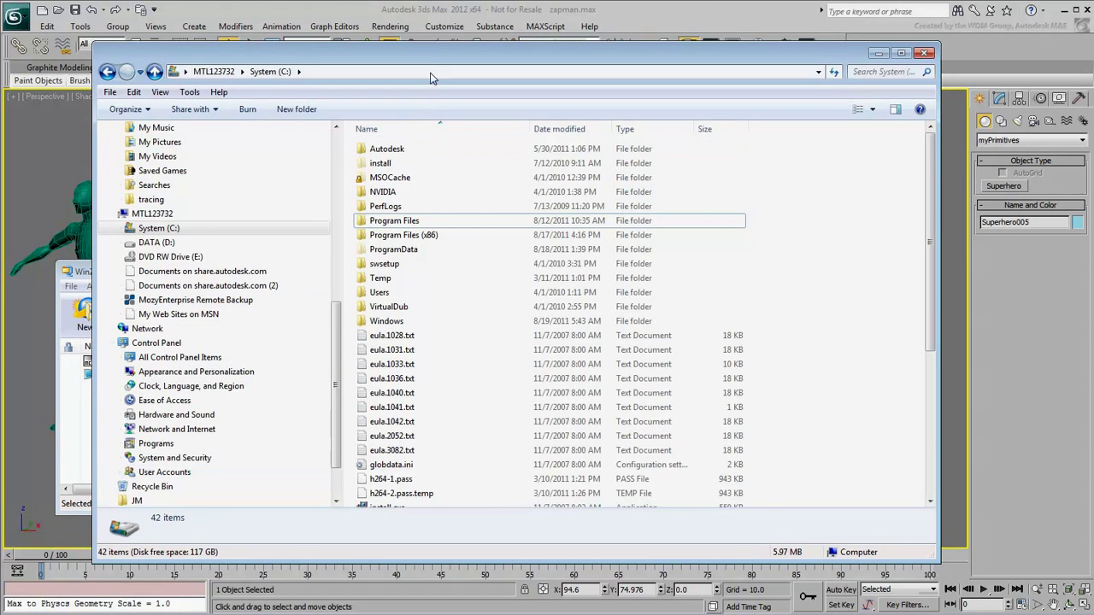
# Step: Move the System (C:) Explorer window to the right beside WinZip
pyautogui.moveTo(424, 54); pyautogui.dragTo(567, 58)
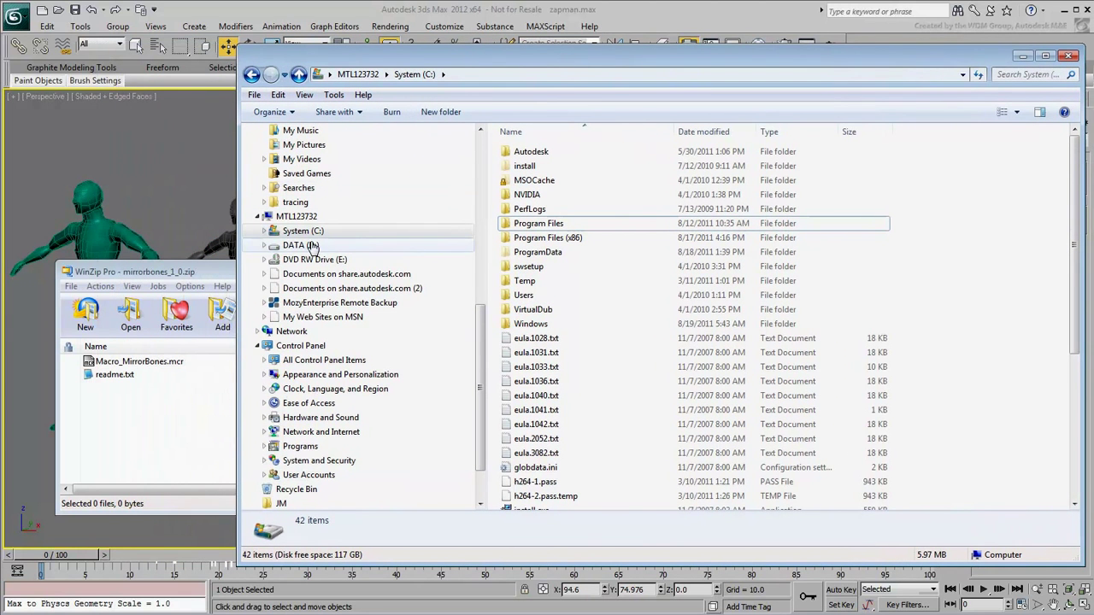
# Step: Copy Macro_MirrorBones.mcr from WinZip into C:\Program Files\Autodesk\3ds Max 2012\UI\MacroScripts, then close Explorer
pyautogui.click(264, 231)
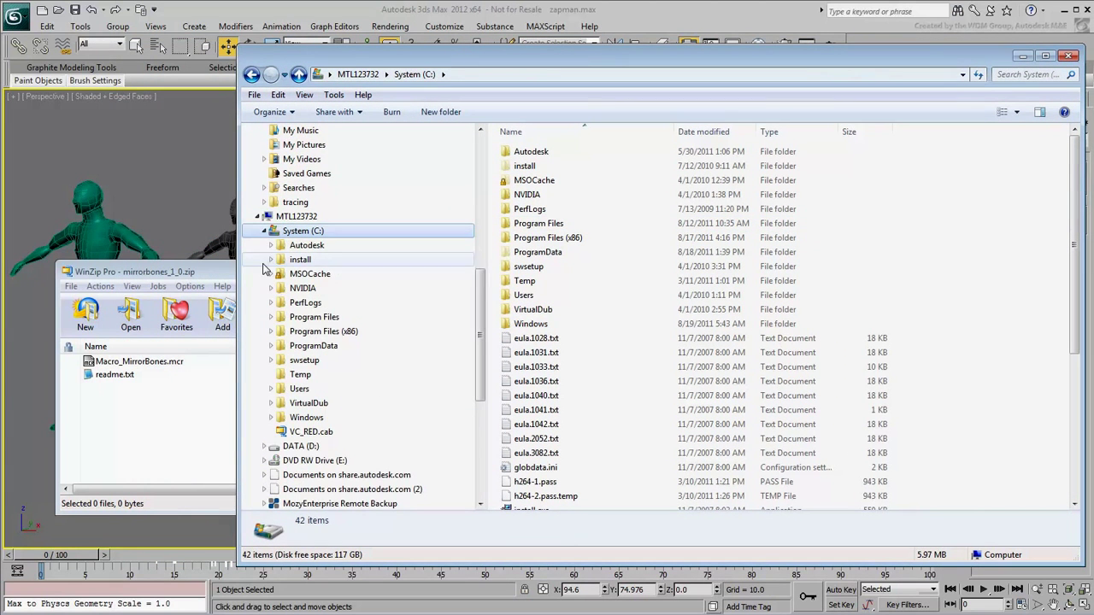
pyautogui.click(270, 317)
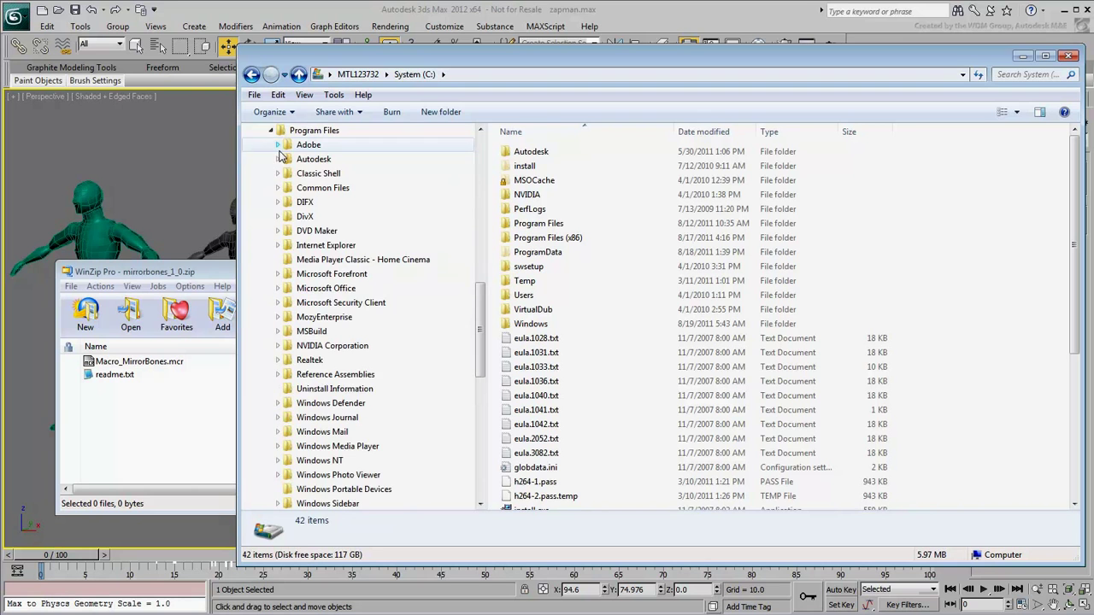
pyautogui.click(278, 159)
pyautogui.click(284, 188)
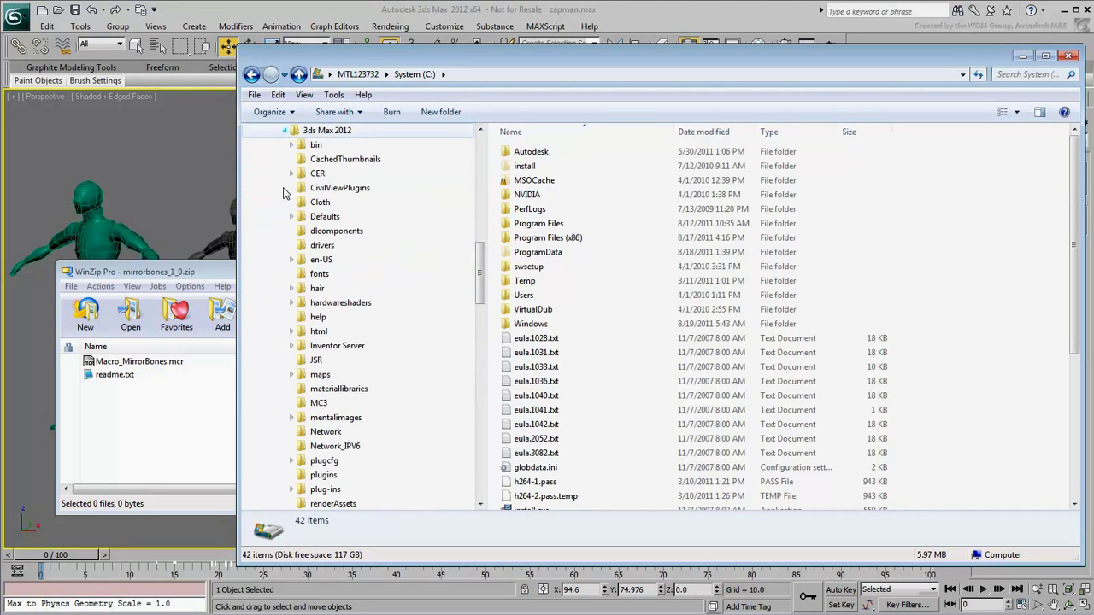
pyautogui.scroll(-5, 284, 193)
pyautogui.click(292, 347)
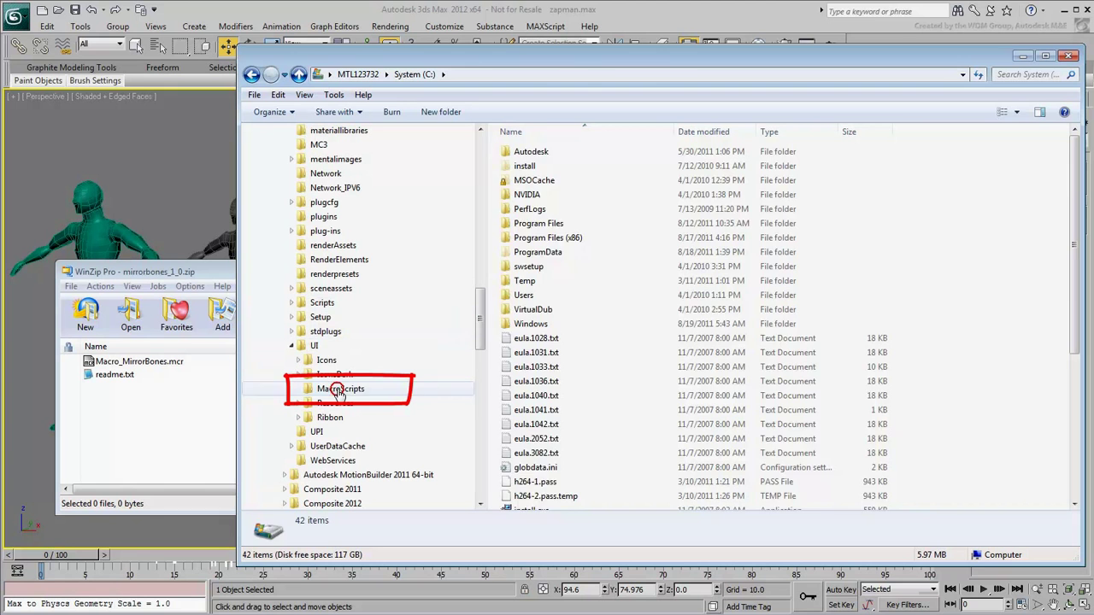
pyautogui.click(339, 390)
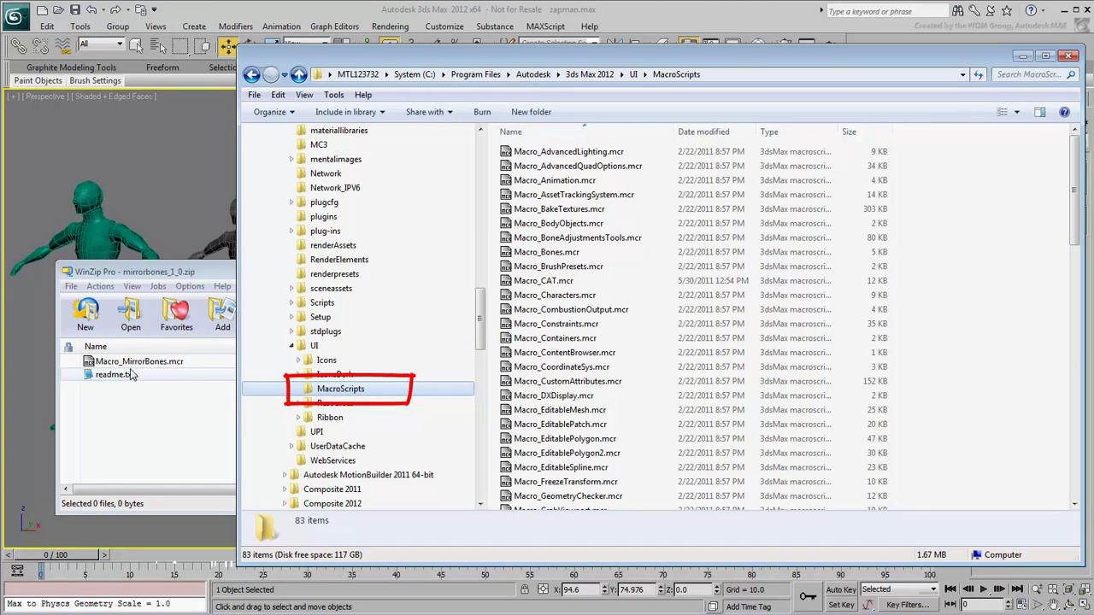
pyautogui.moveTo(133, 364); pyautogui.dragTo(657, 210)
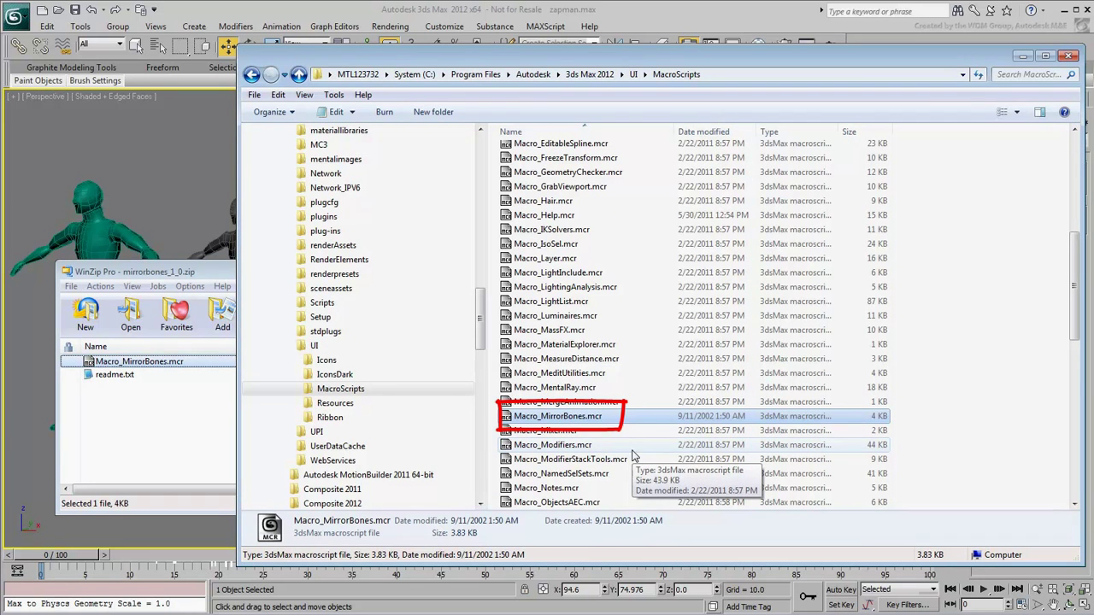
pyautogui.click(1068, 56)
# Step: Close WinZip and quit 3ds Max without saving the scene
pyautogui.click(701, 272)
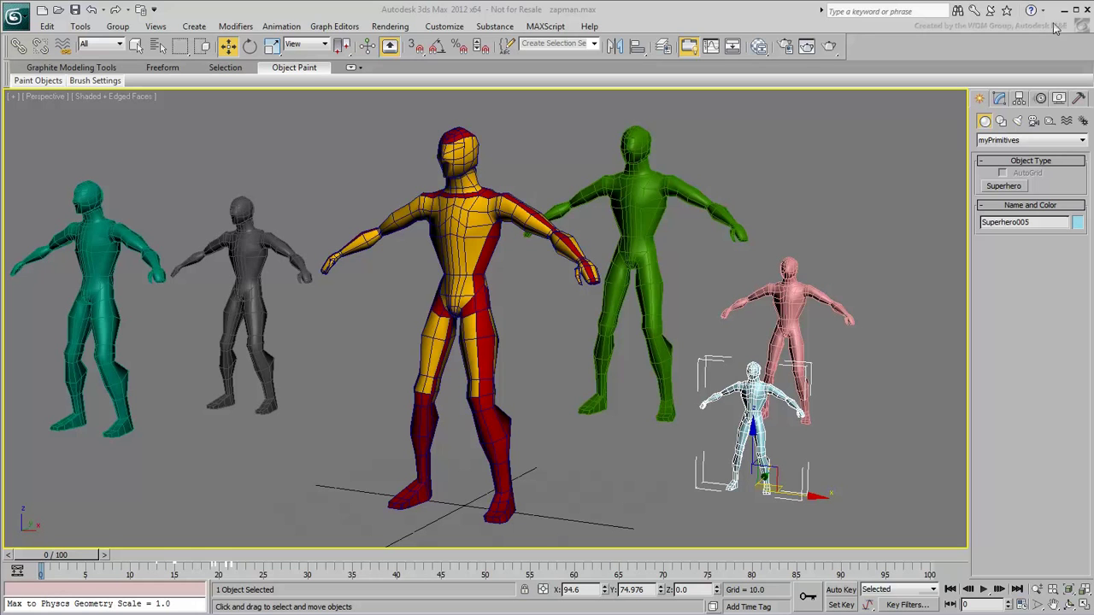
pyautogui.click(1087, 9)
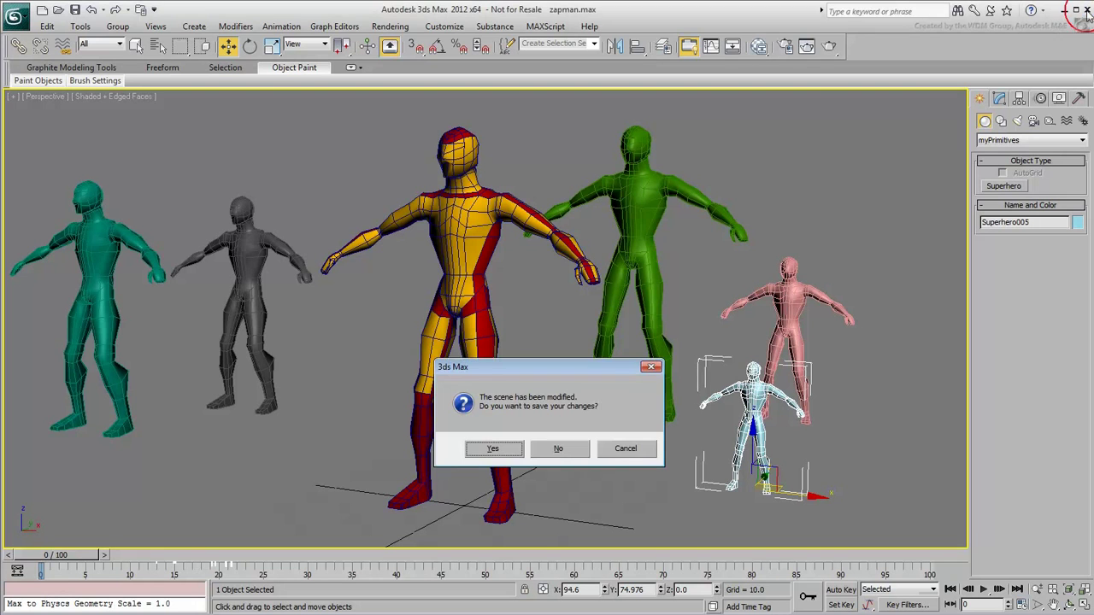
pyautogui.click(547, 446)
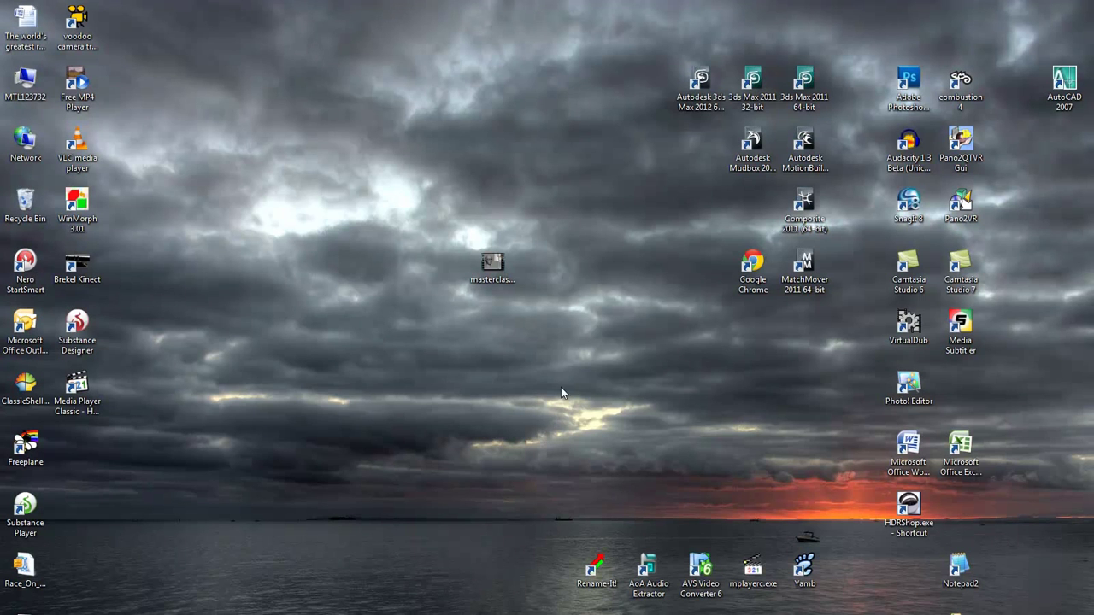
# Step: Relaunch 3ds Max 2012 and reopen zapman.max from recent documents, accepting its gamma settings
pyautogui.doubleClick(700, 81)
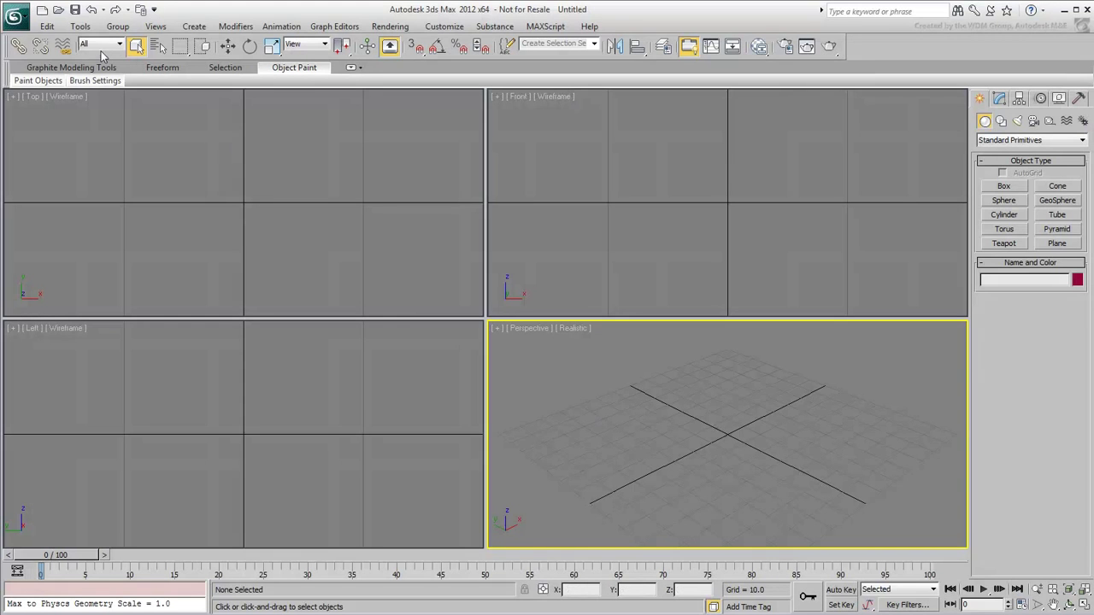
pyautogui.click(16, 17)
pyautogui.click(147, 91)
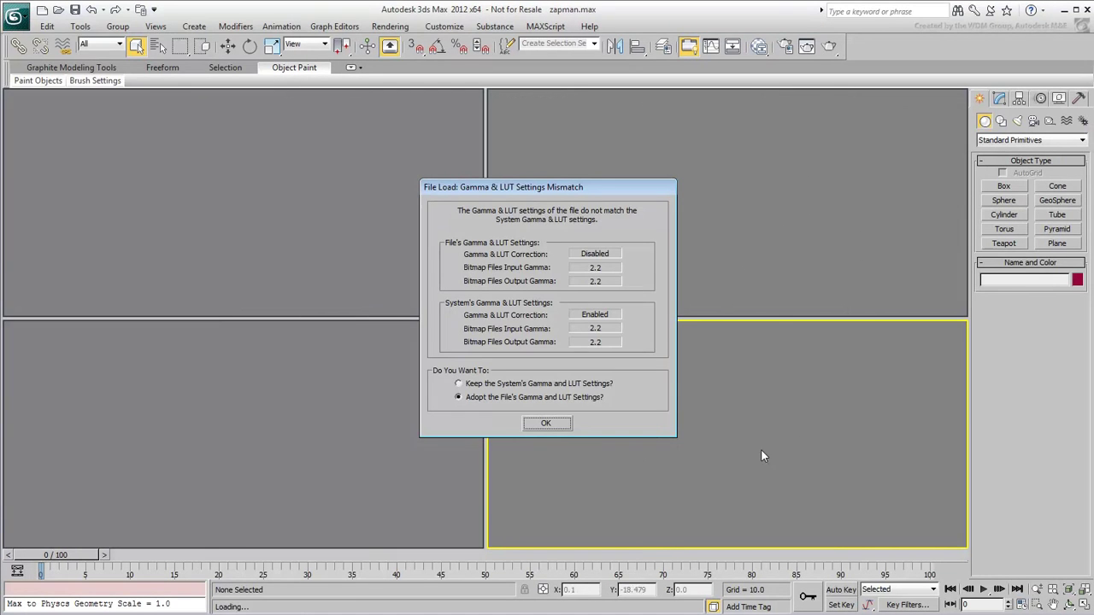
pyautogui.click(566, 424)
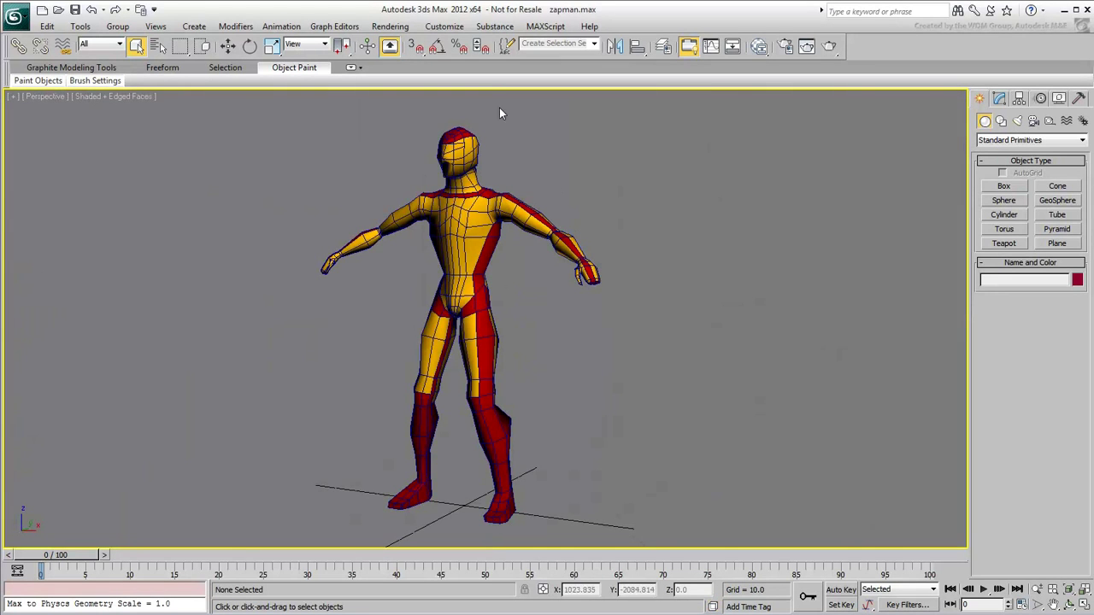
# Step: In Customize User Interface, filter the Keyboard tab to Animation Tools and select Mirror Selected Bones
pyautogui.click(444, 27)
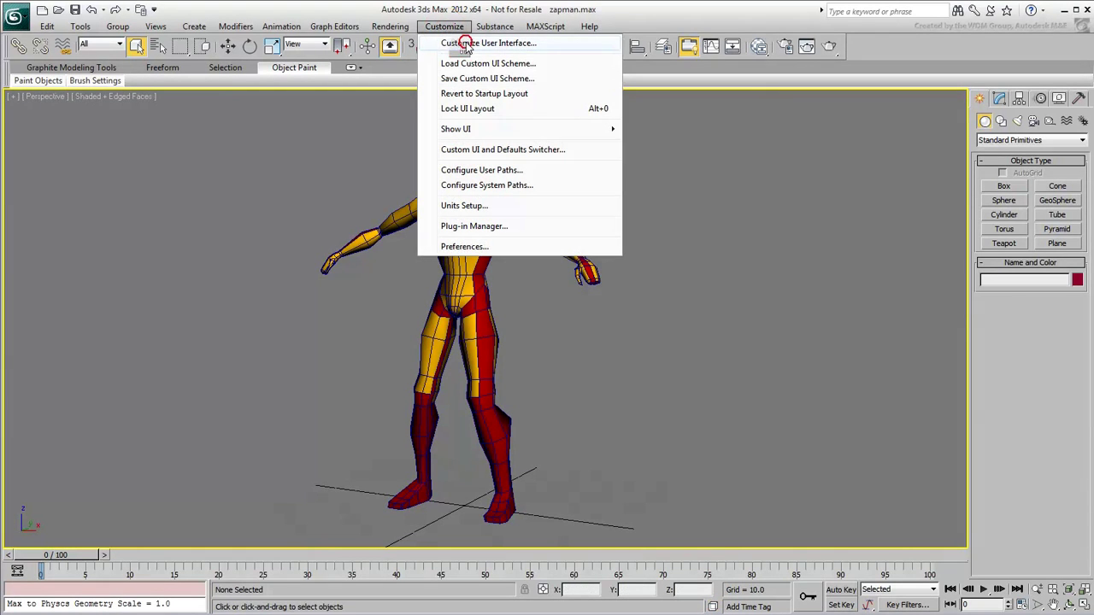
pyautogui.click(462, 43)
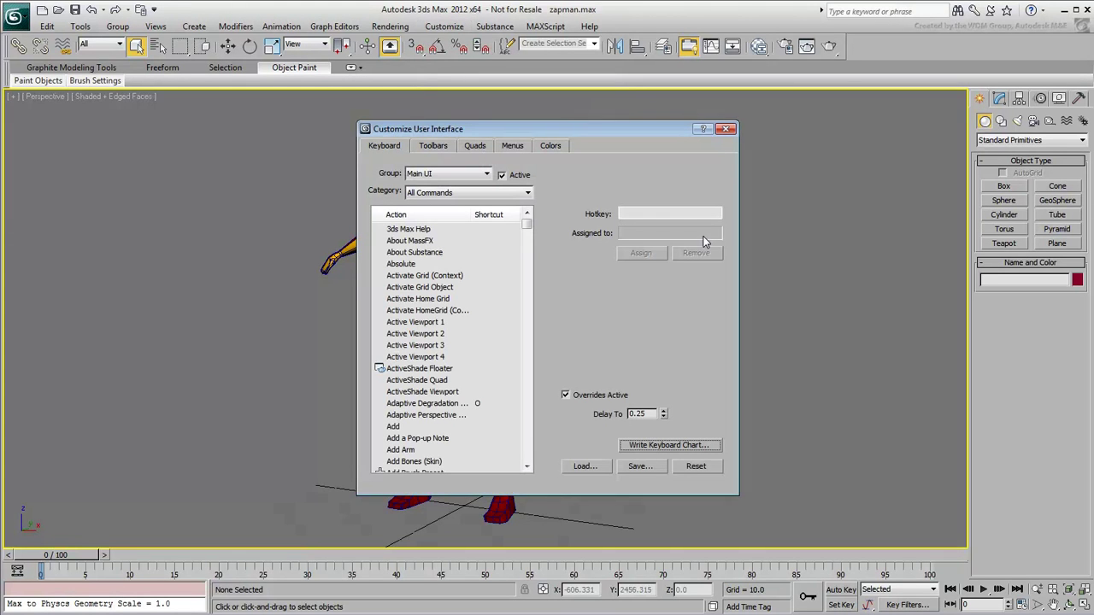
pyautogui.click(492, 193)
pyautogui.click(436, 214)
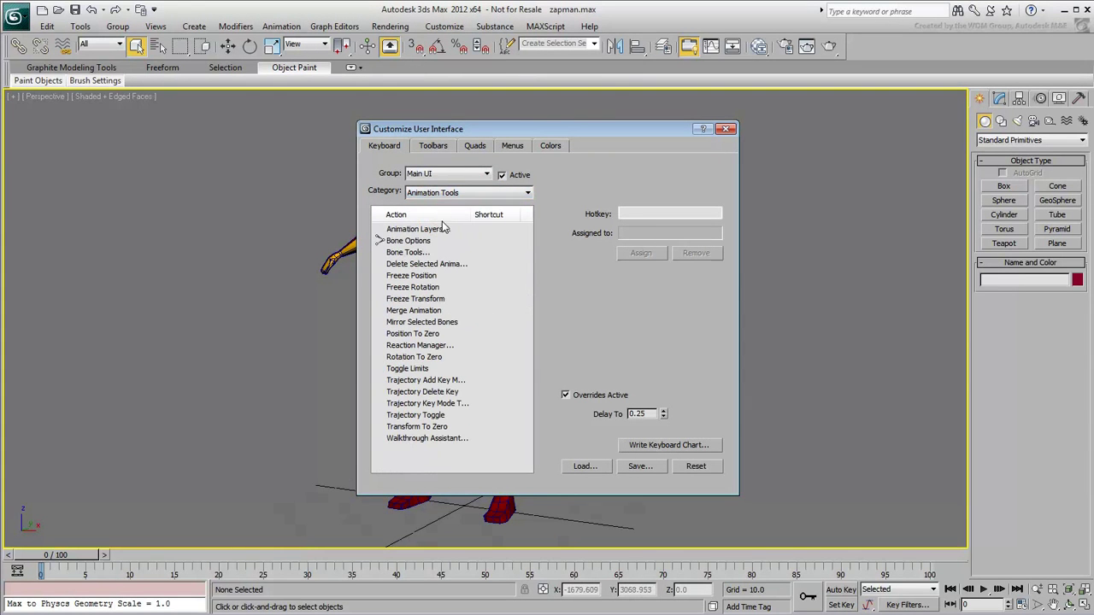
pyautogui.click(422, 322)
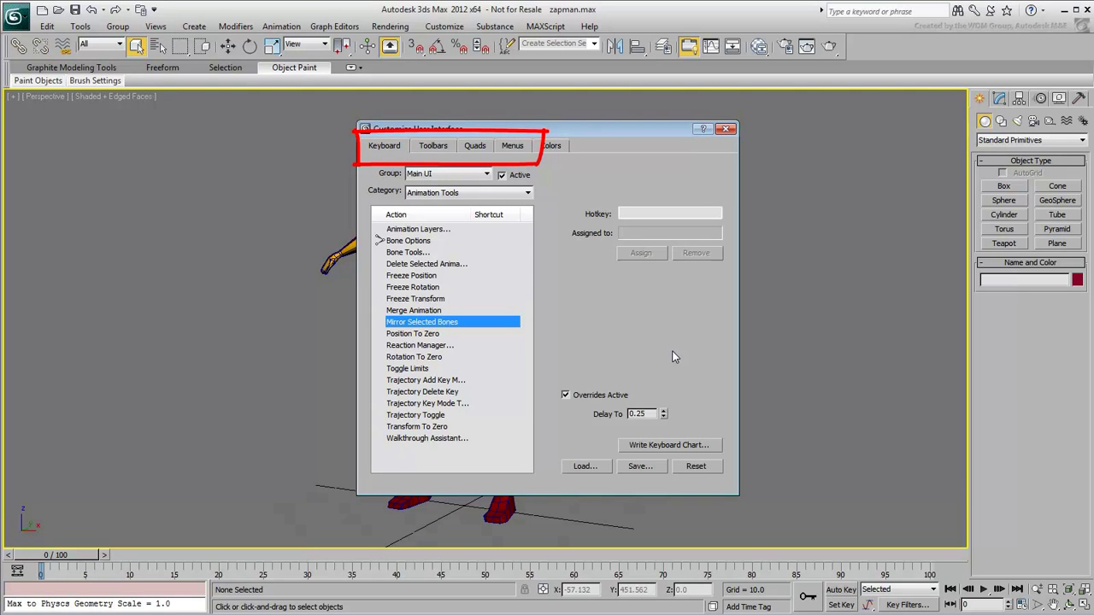
# Step: Create a new custom toolbar named myTools on the Toolbars tab
pyautogui.click(436, 146)
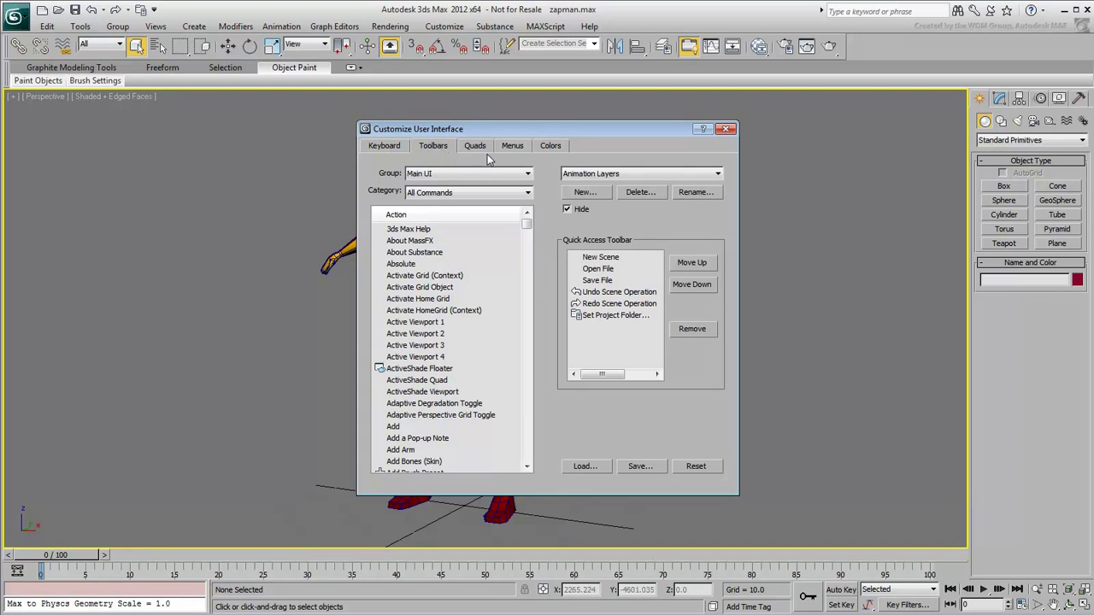
pyautogui.click(581, 194)
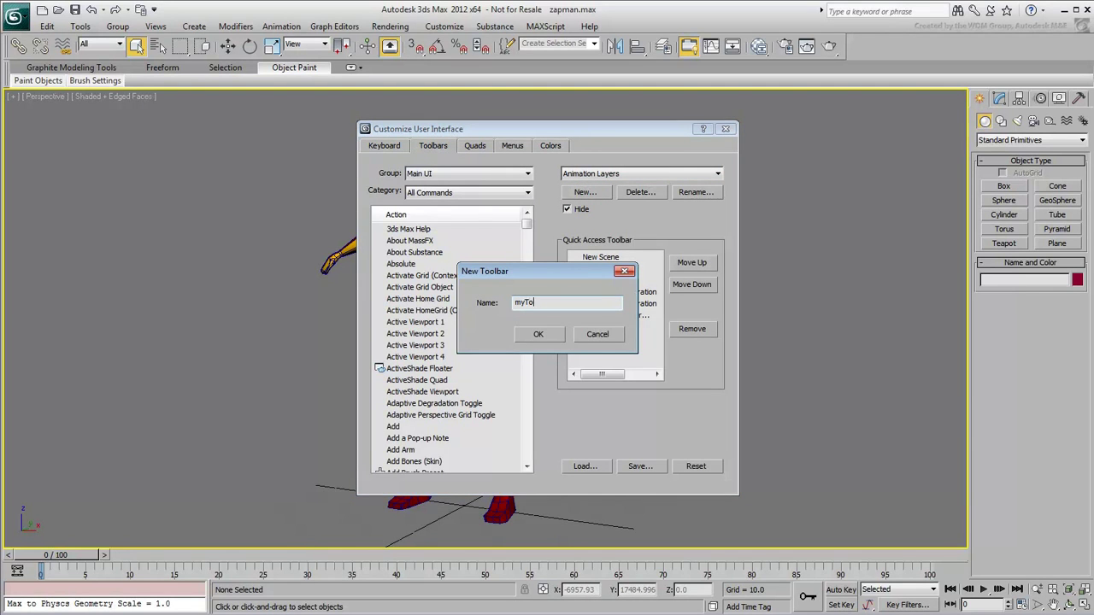
pyautogui.click(537, 335)
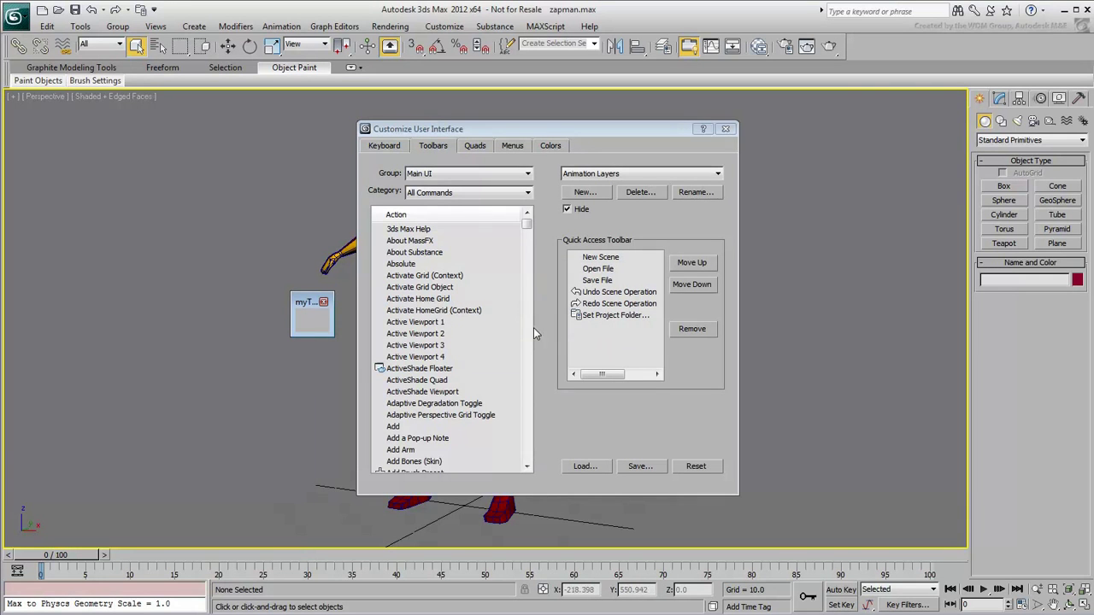
# Step: Drag Mirror Selected Bones from Animation Tools onto myTools and close the dialog
pyautogui.click(506, 193)
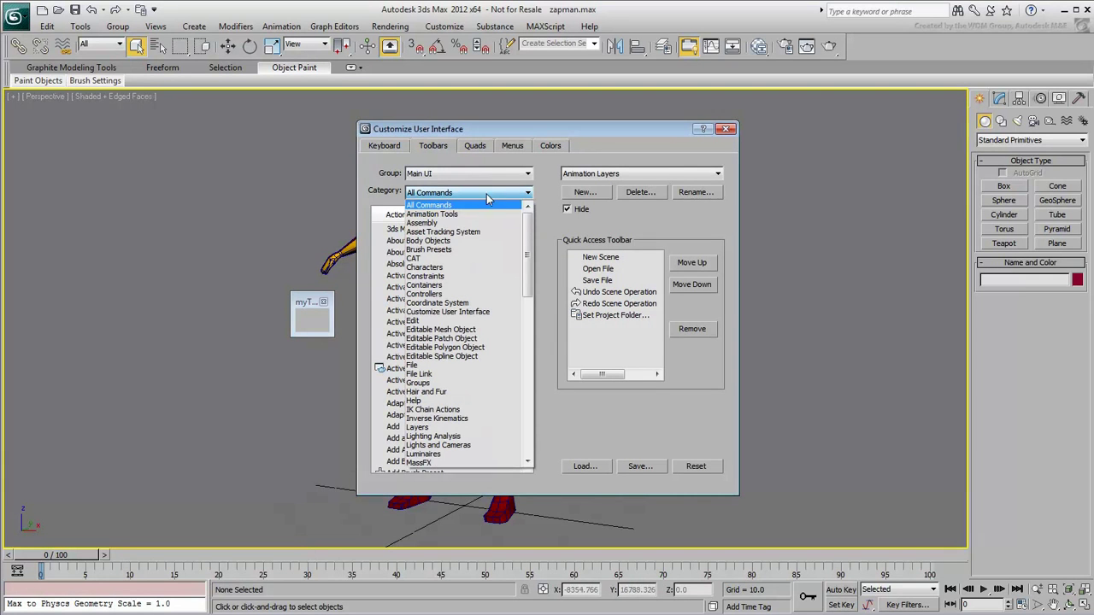
pyautogui.click(440, 215)
pyautogui.moveTo(423, 322); pyautogui.dragTo(309, 323)
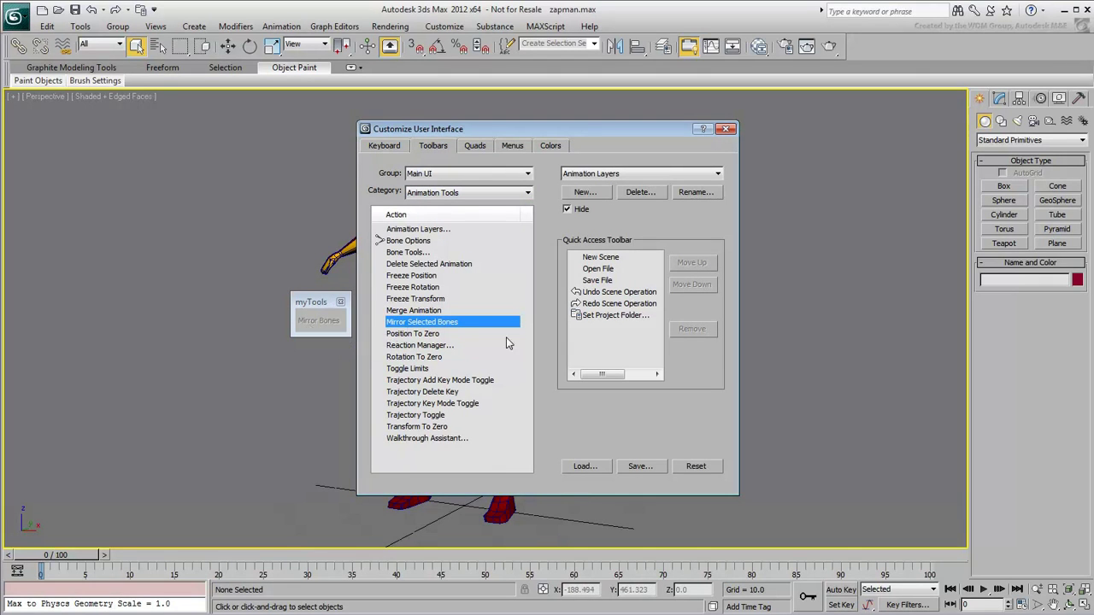
pyautogui.click(725, 128)
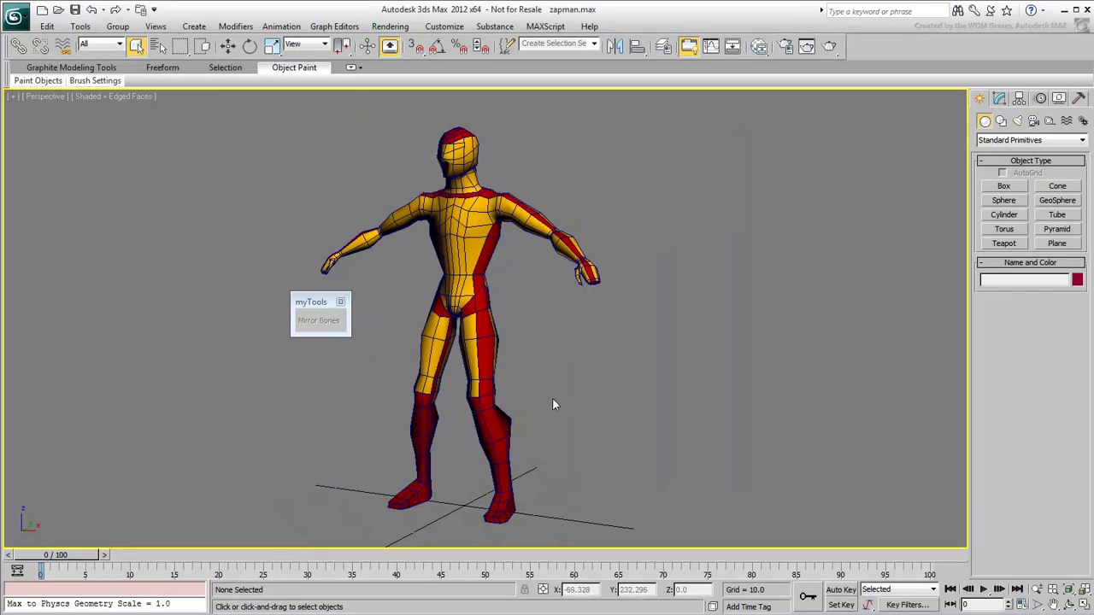
# Step: Move the myTools toolbar aside and frame the whole character in the Front view
pyautogui.moveTo(313, 304); pyautogui.dragTo(779, 154)
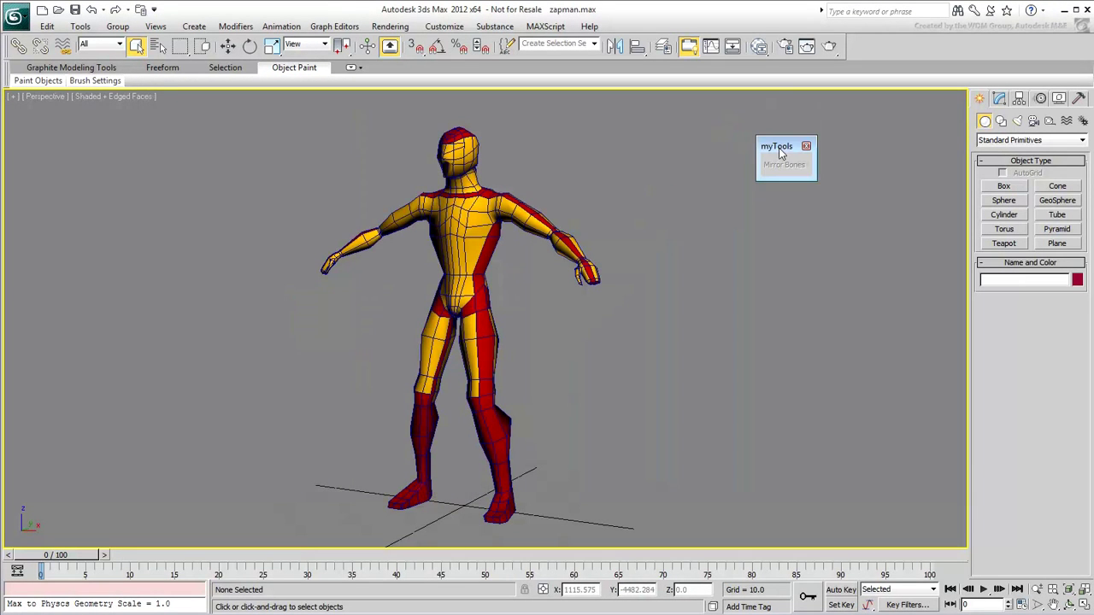
pyautogui.press('f')
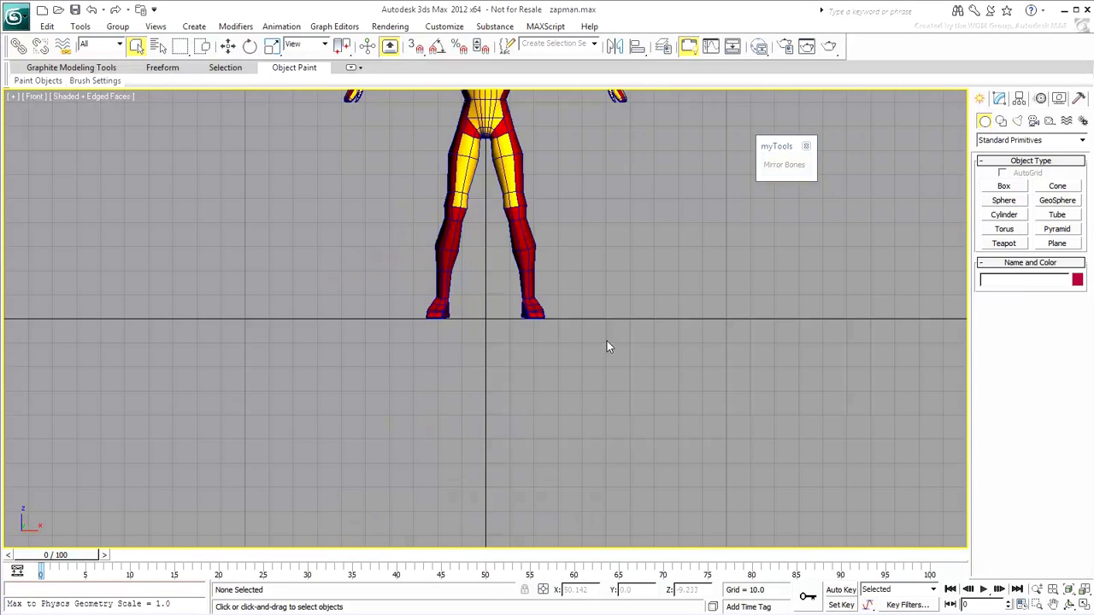
pyautogui.moveTo(606, 346); pyautogui.dragTo(436, 434, button='middle')
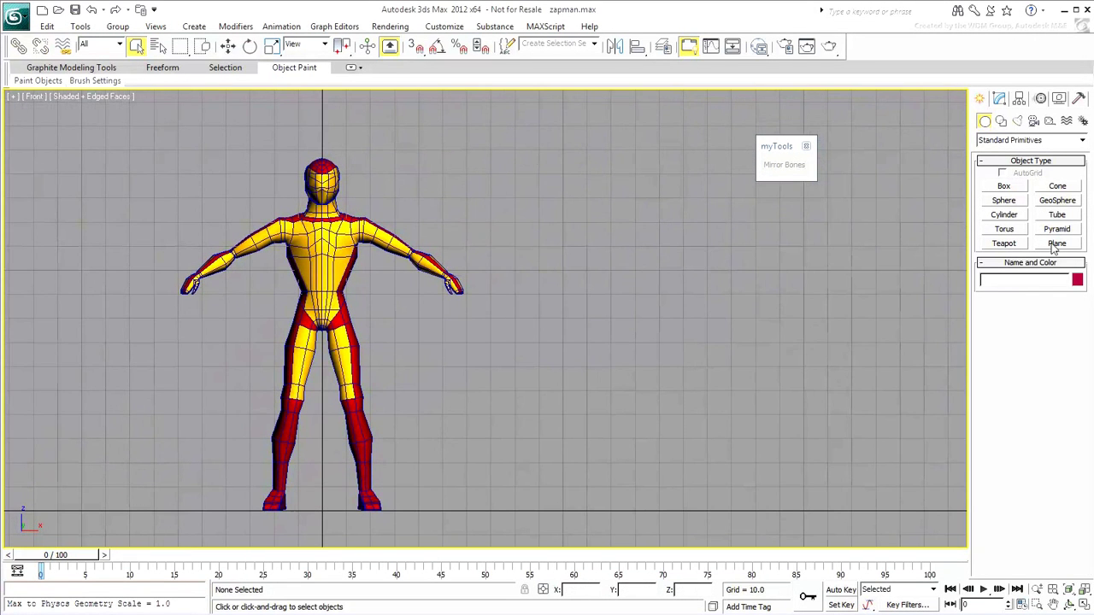
# Step: Draw a zigzag bone chain from the shoulder out to the right, ending at Bone005
pyautogui.click(1082, 121)
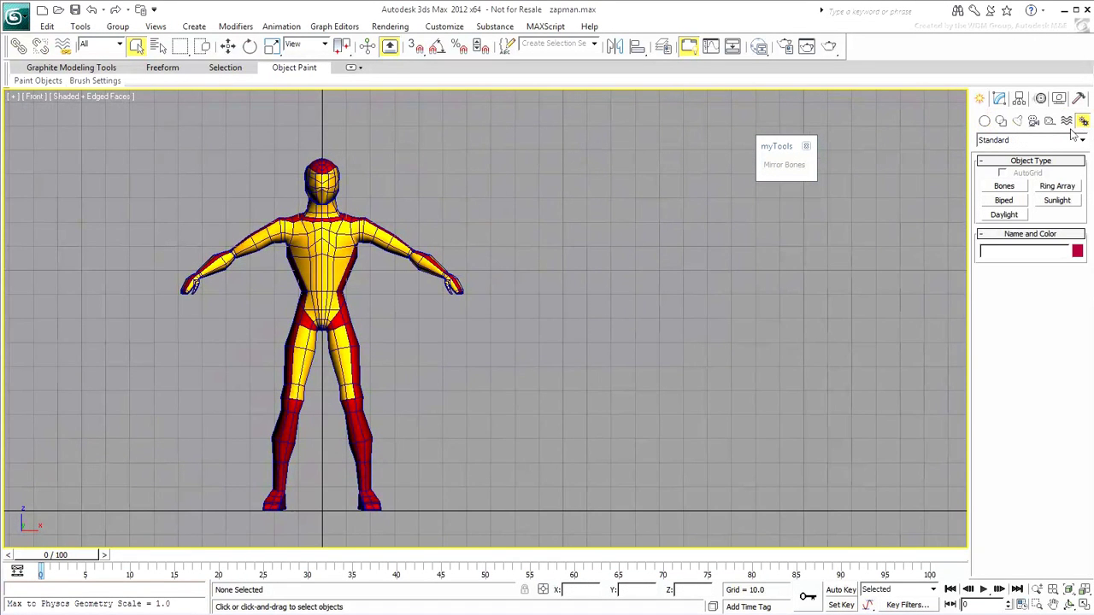
pyautogui.click(1005, 186)
pyautogui.moveTo(347, 220); pyautogui.dragTo(379, 207)
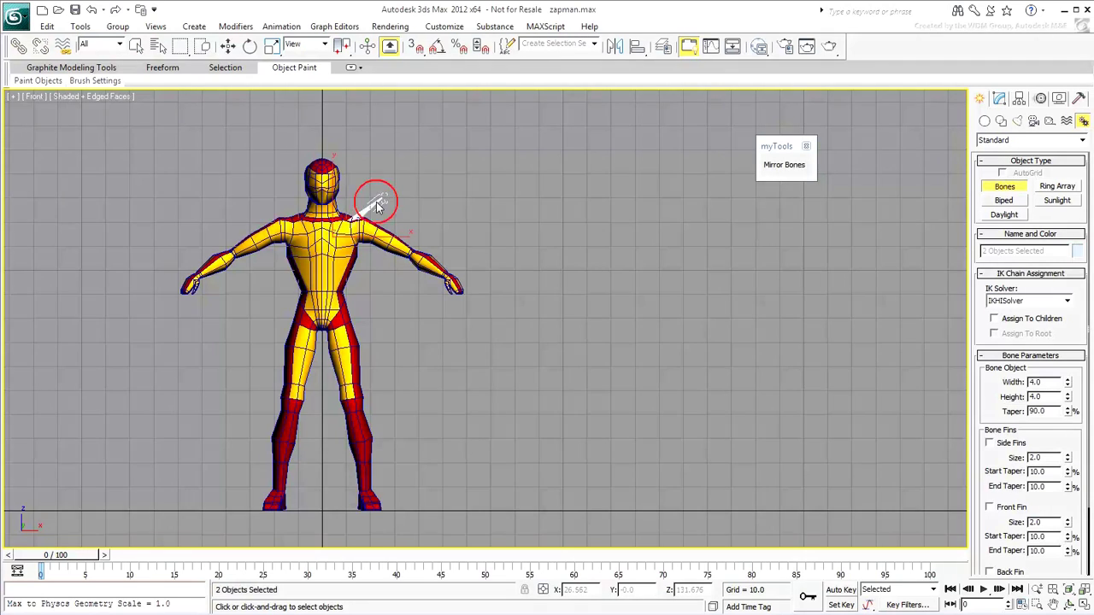
pyautogui.click(438, 147)
pyautogui.click(527, 215)
pyautogui.click(632, 152)
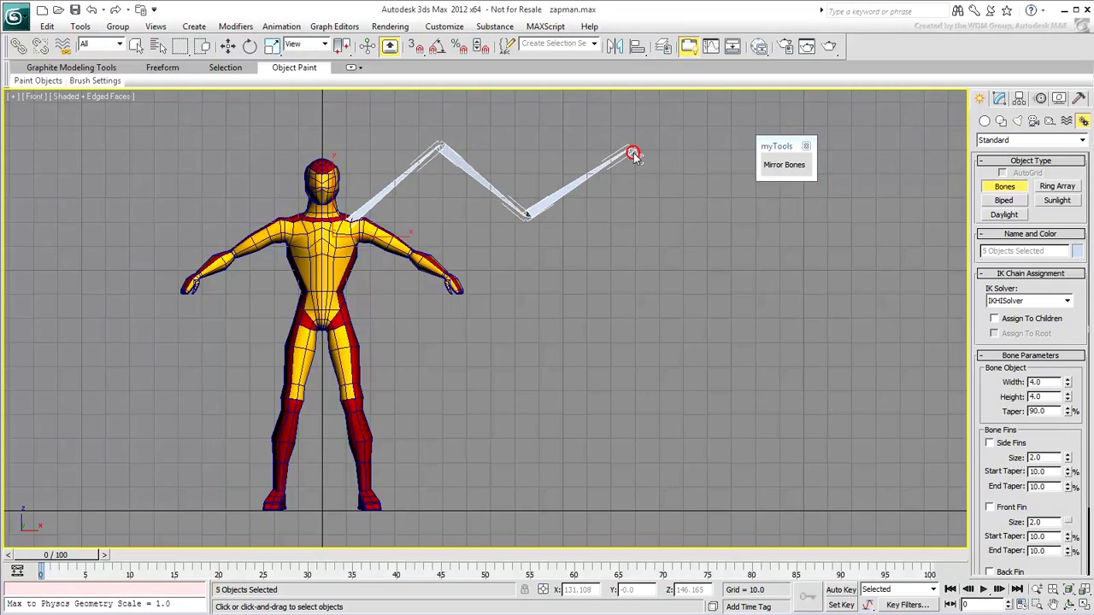
pyautogui.click(714, 209)
pyautogui.rightClick(627, 324)
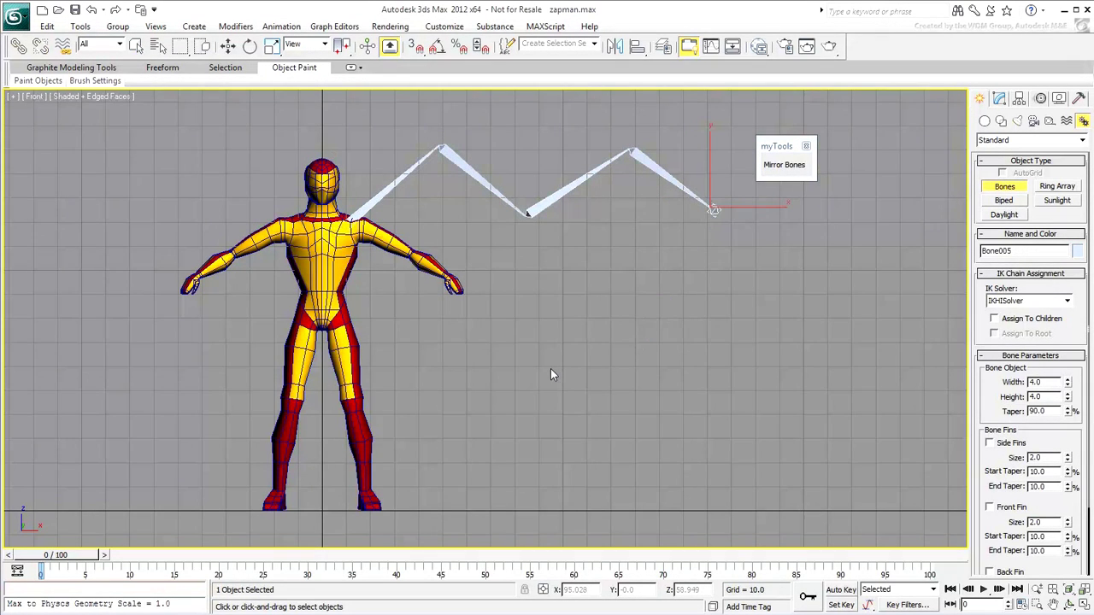
pyautogui.rightClick(740, 108)
# Step: Mirror the five wing bones on X as a copy
pyautogui.moveTo(738, 105); pyautogui.dragTo(428, 225)
pyautogui.scroll(-3, 632, 371)
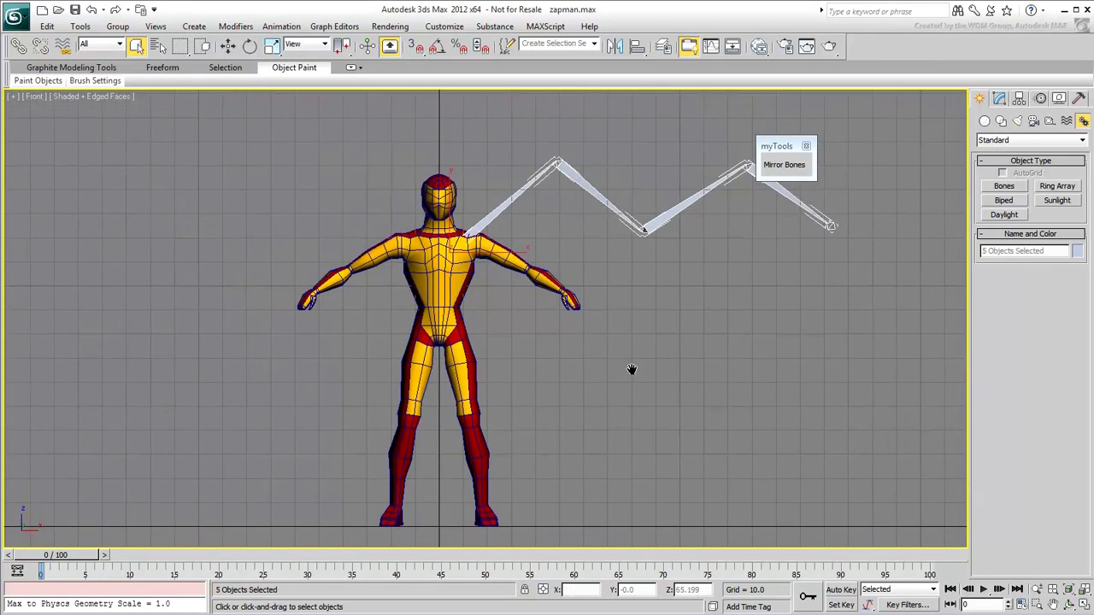
pyautogui.moveTo(622, 359); pyautogui.dragTo(608, 371, button='middle')
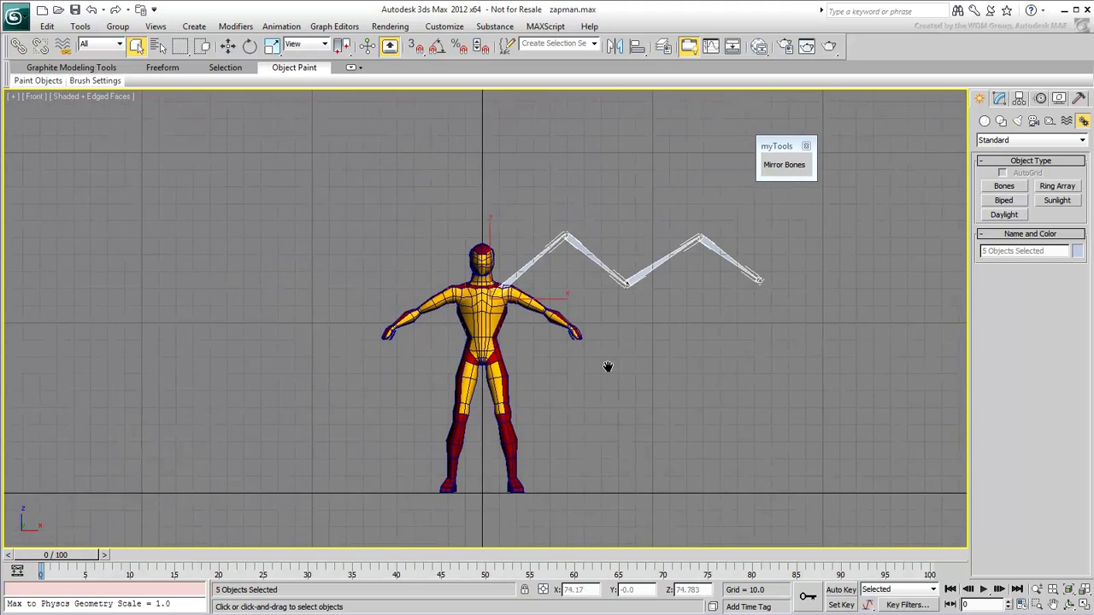
pyautogui.click(615, 45)
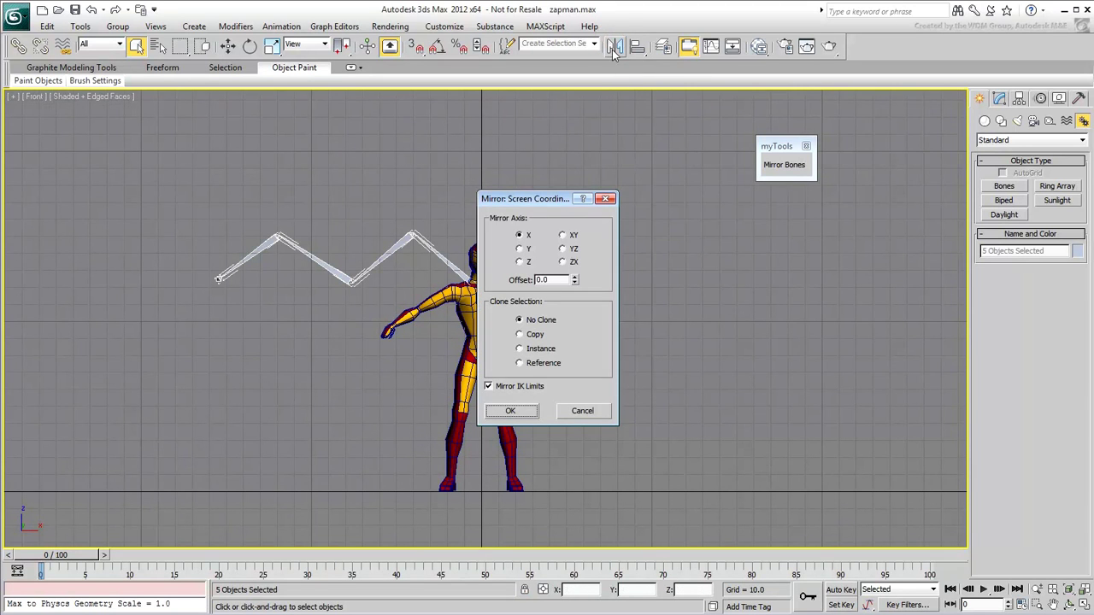
pyautogui.click(530, 340)
pyautogui.click(510, 411)
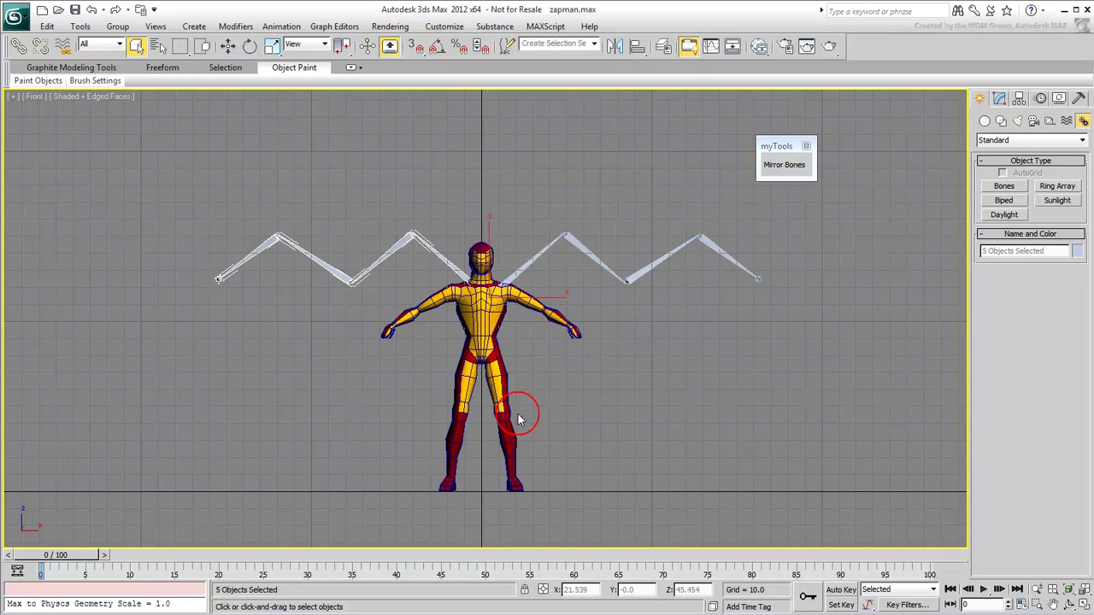
# Step: Move the mirrored wing slightly left into place and deselect
pyautogui.rightClick(591, 405)
pyautogui.click(598, 398)
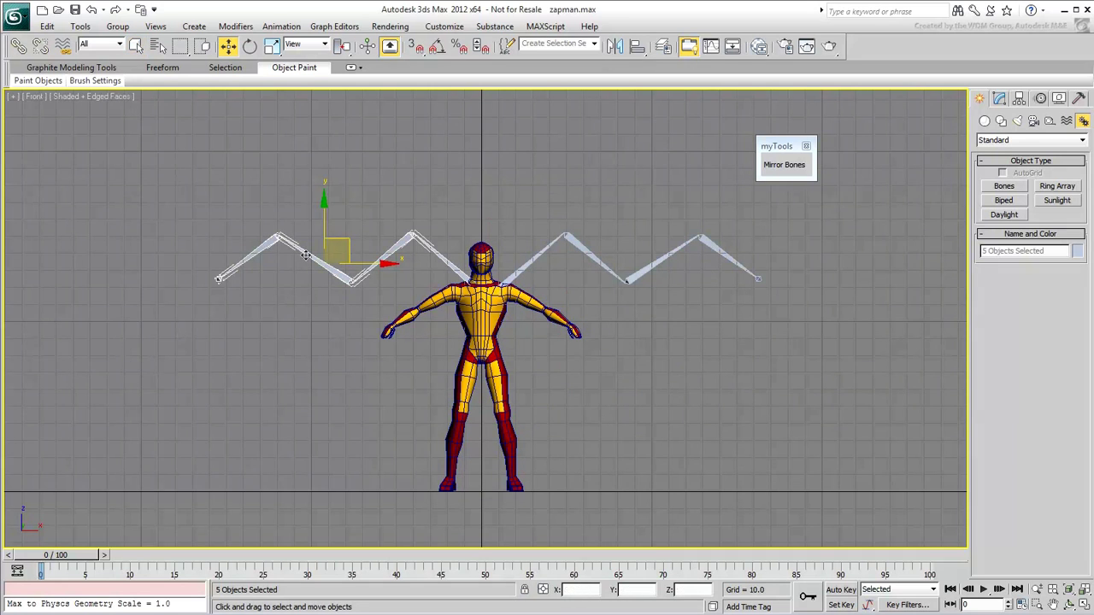
pyautogui.moveTo(371, 263); pyautogui.dragTo(360, 262)
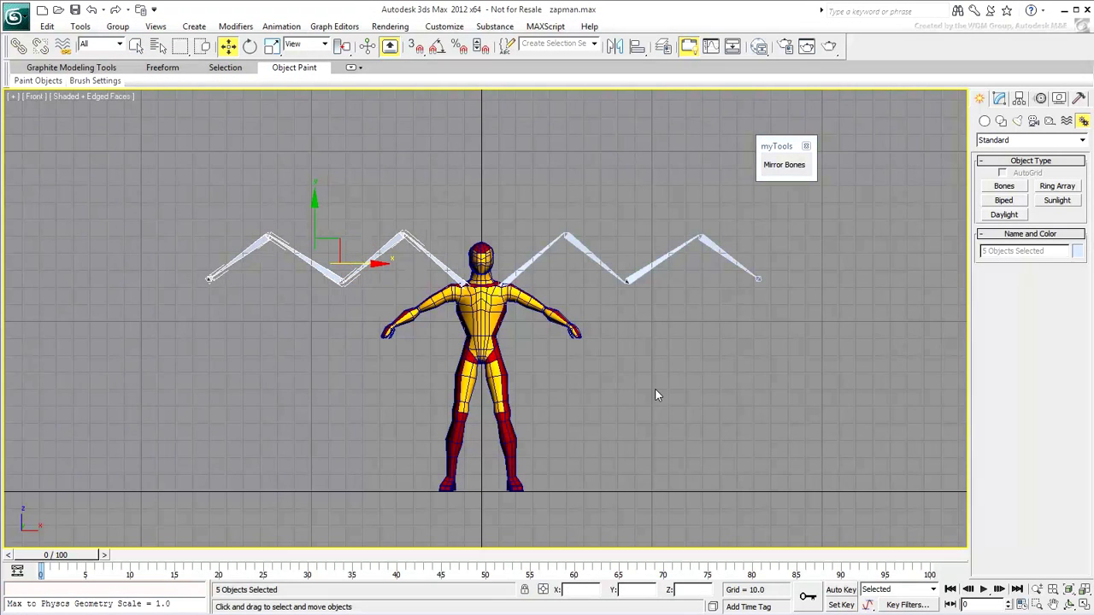
pyautogui.click(654, 392)
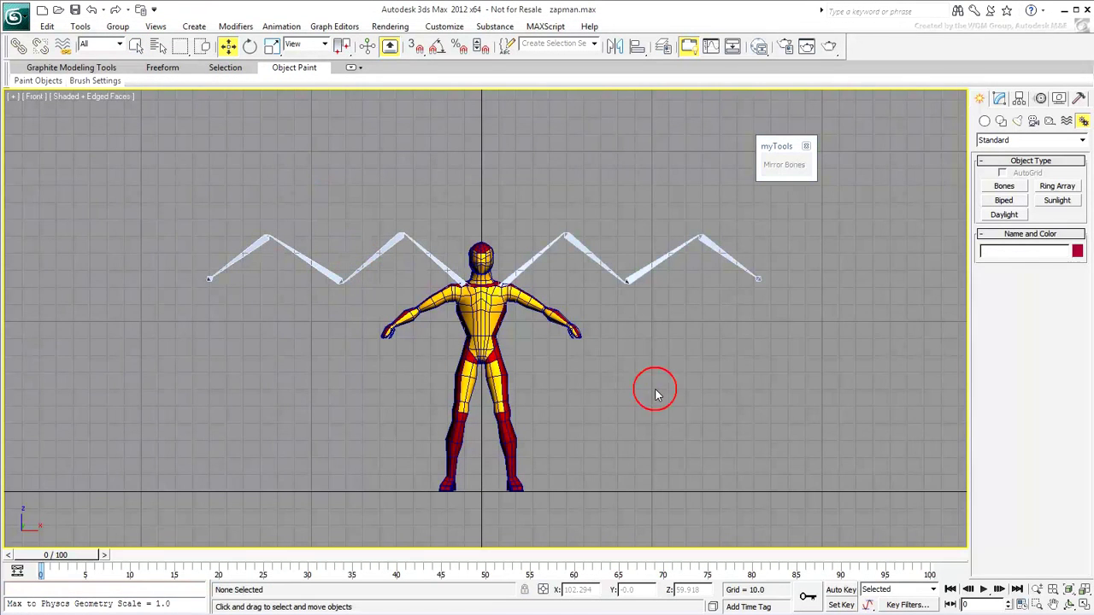
# Step: Compare X scales of the right wing bone and mirrored Bone010, which shows -100
pyautogui.click(519, 270)
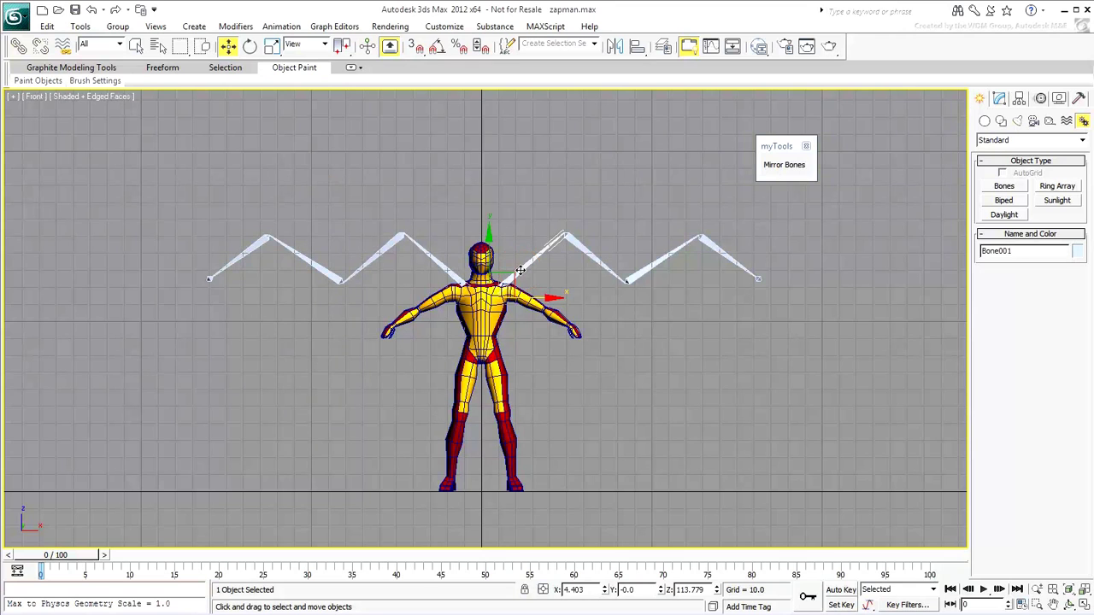
pyautogui.click(272, 45)
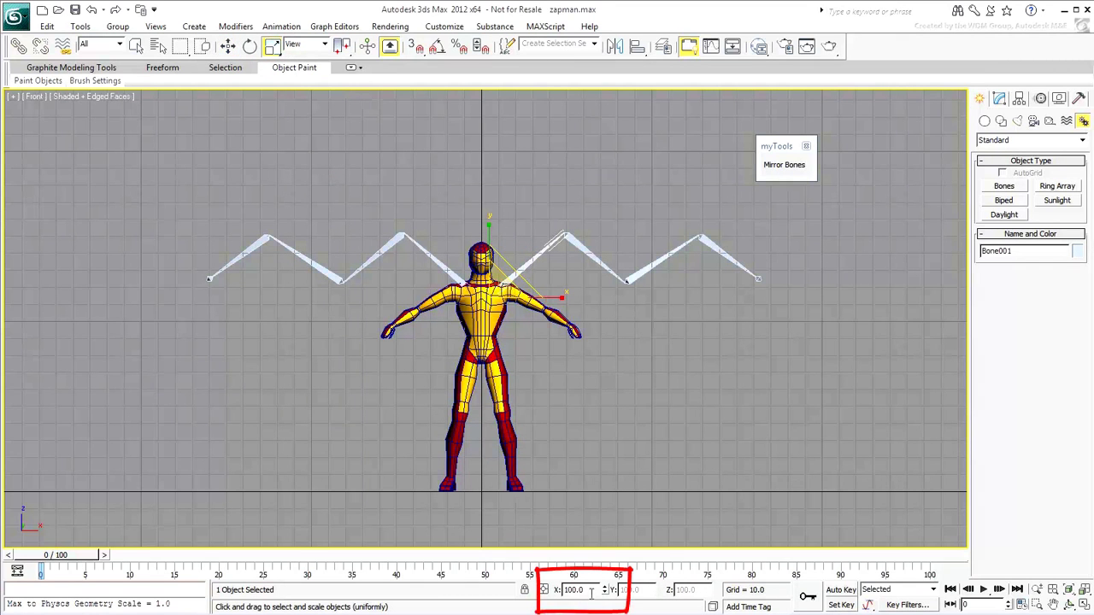
pyautogui.click(555, 589)
pyautogui.click(427, 273)
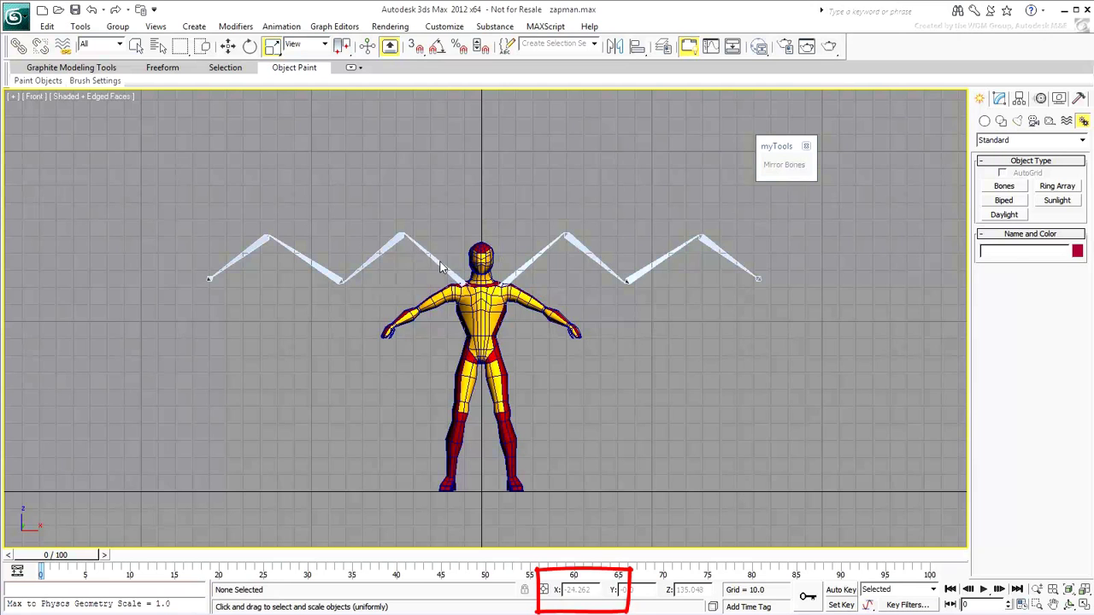
pyautogui.click(440, 268)
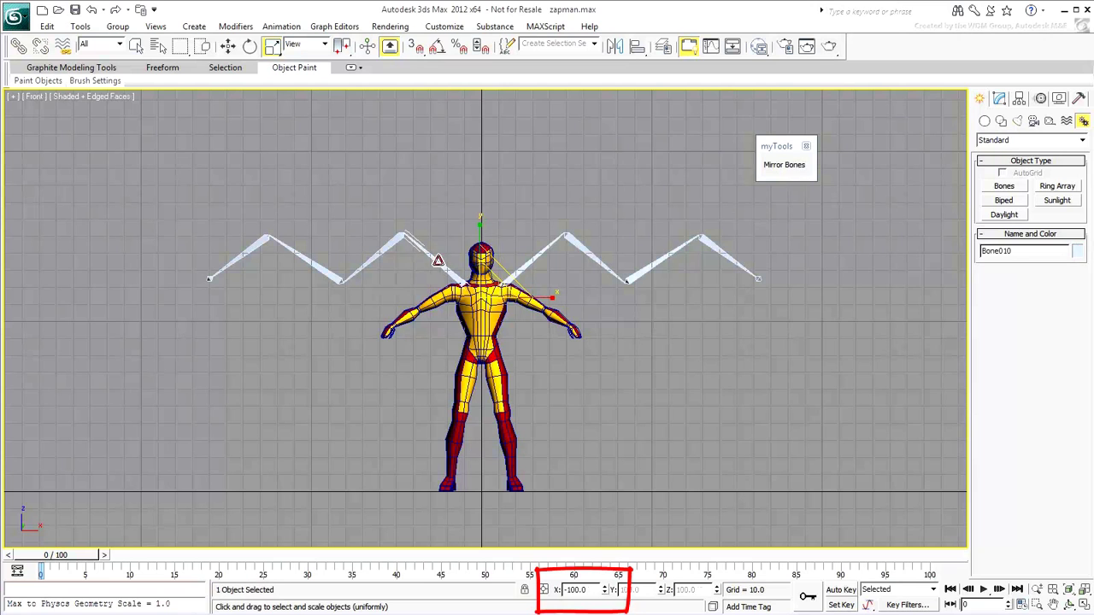
pyautogui.click(590, 590)
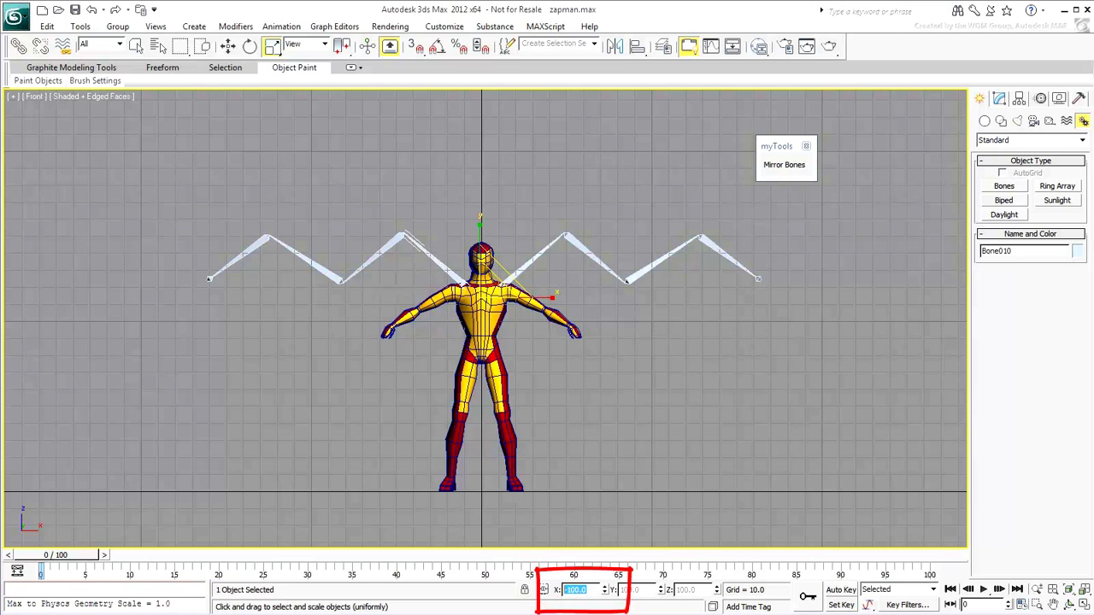
pyautogui.click(647, 419)
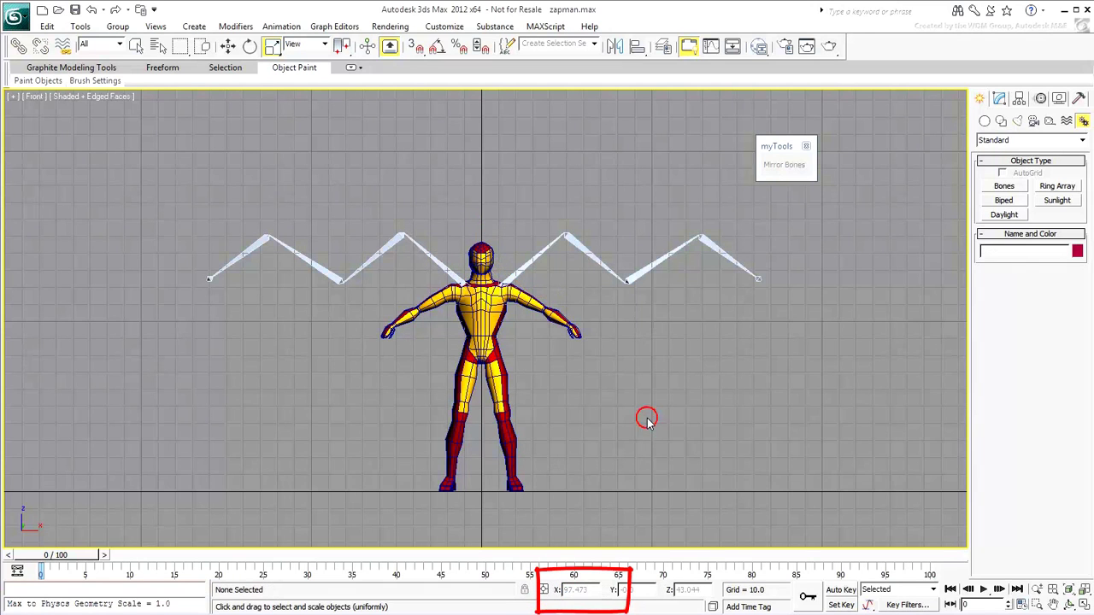
# Step: Region-select the whole left wing bone chain and delete it
pyautogui.click(528, 268)
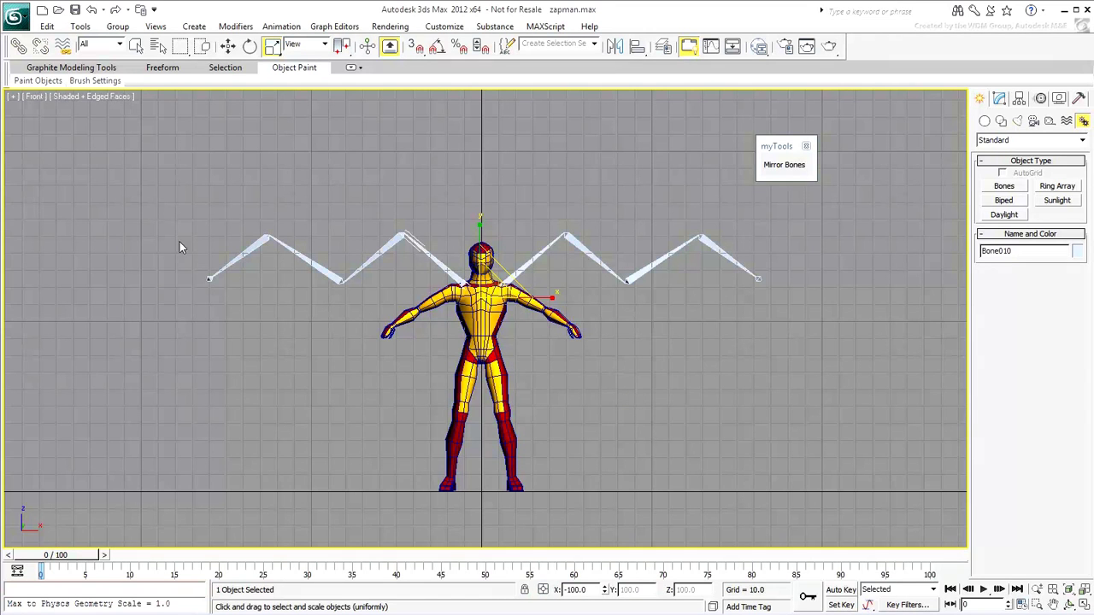
pyautogui.moveTo(167, 203); pyautogui.dragTo(425, 293)
pyautogui.press('Delete')
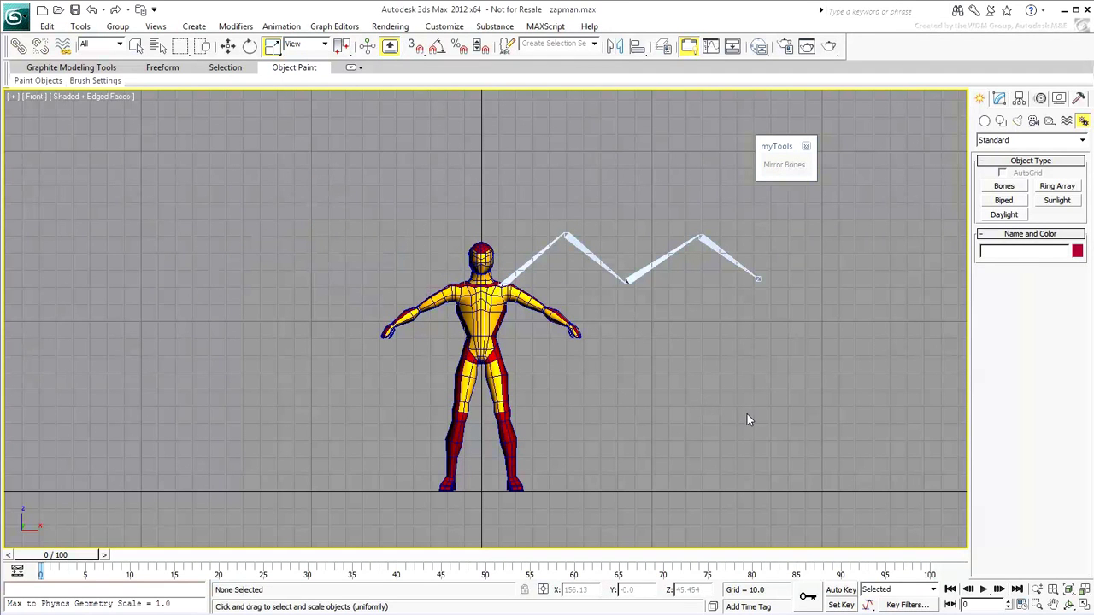
# Step: Select the right wing hierarchy and mirror it on X with the myTools Mirror Bones button
pyautogui.doubleClick(520, 266)
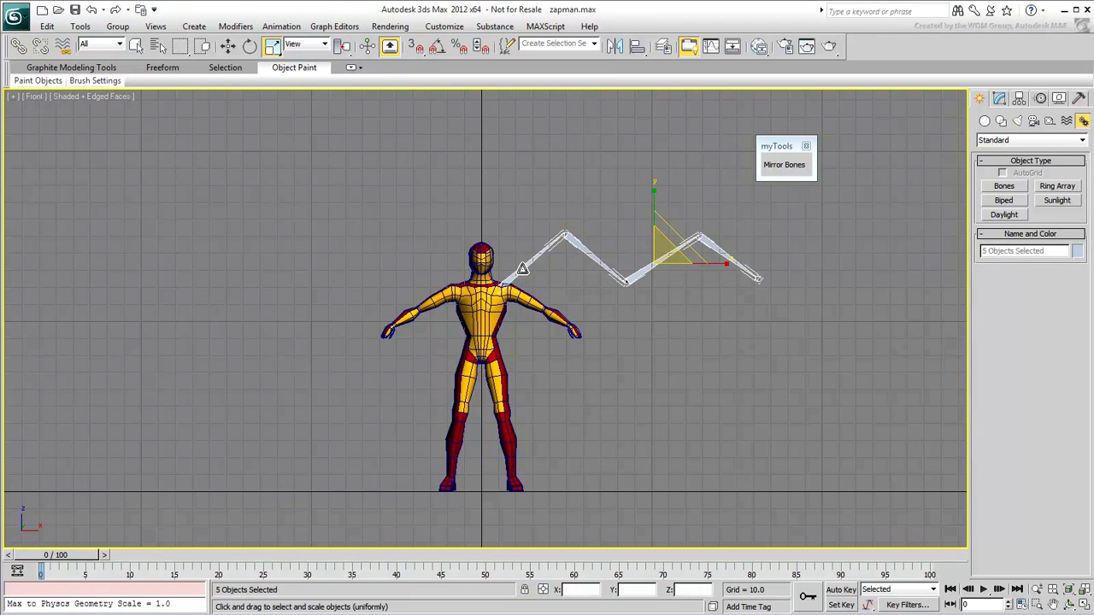
pyautogui.click(778, 166)
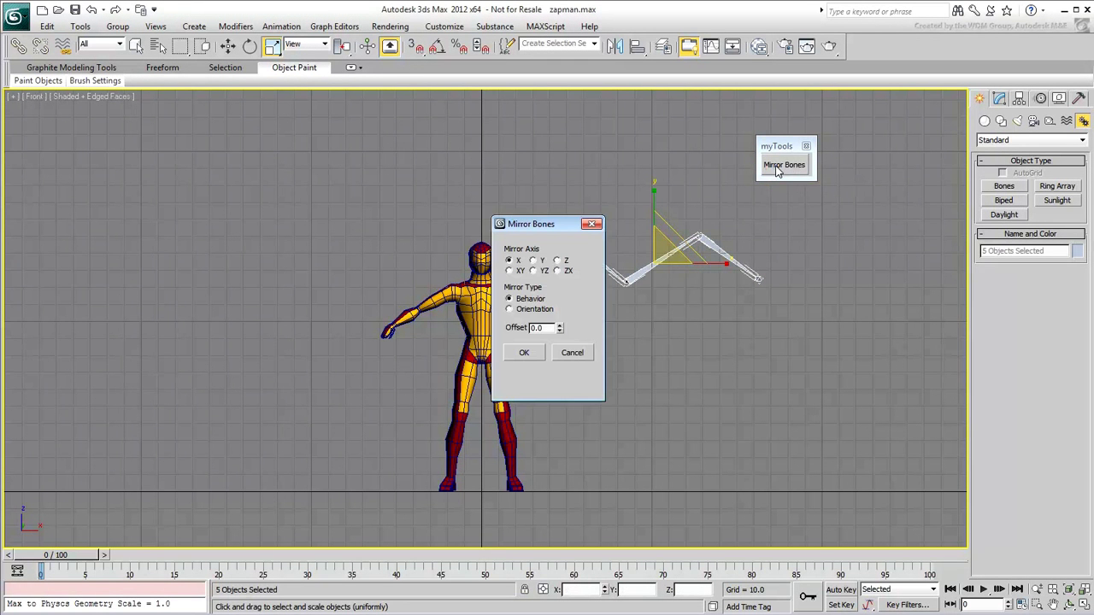
pyautogui.click(523, 353)
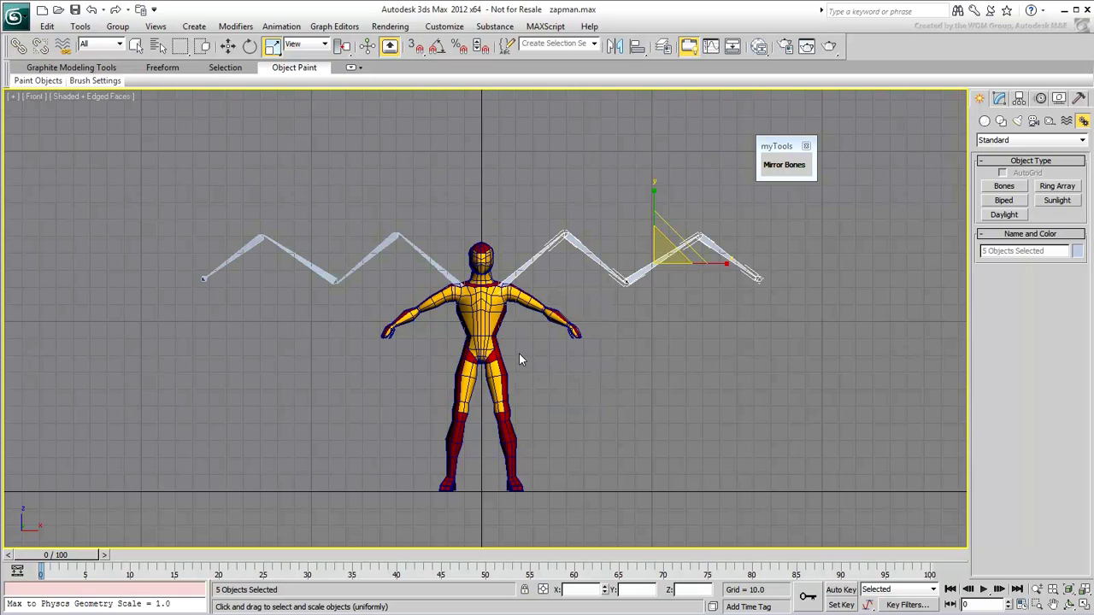
# Step: Check Bone001 and Bone001_mirror001, confirming the mirrored bone keeps a 100.0 X scale
pyautogui.click(585, 373)
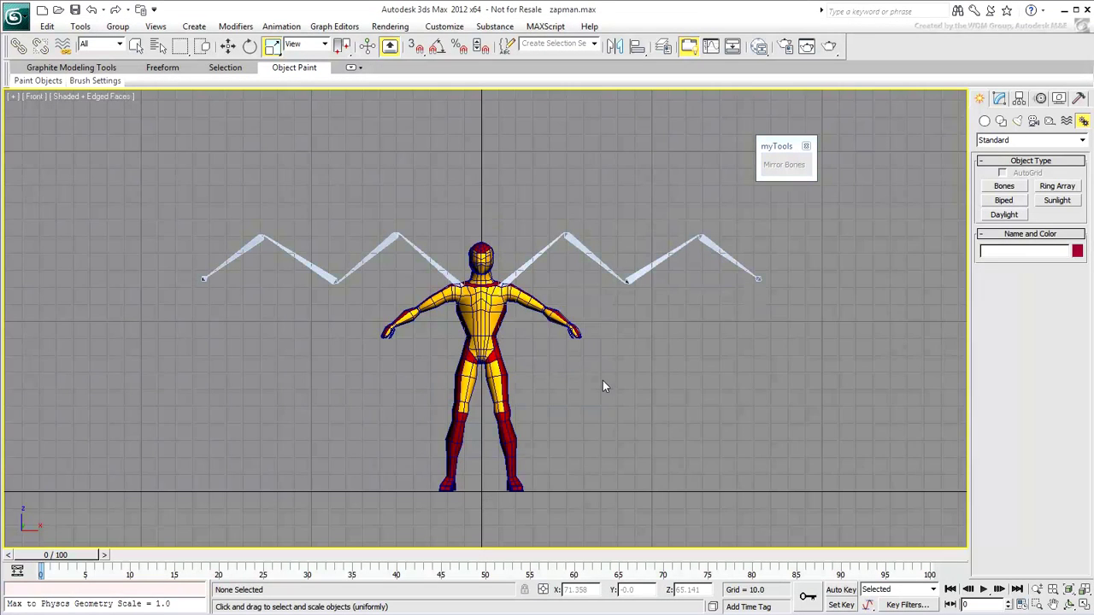
pyautogui.click(511, 275)
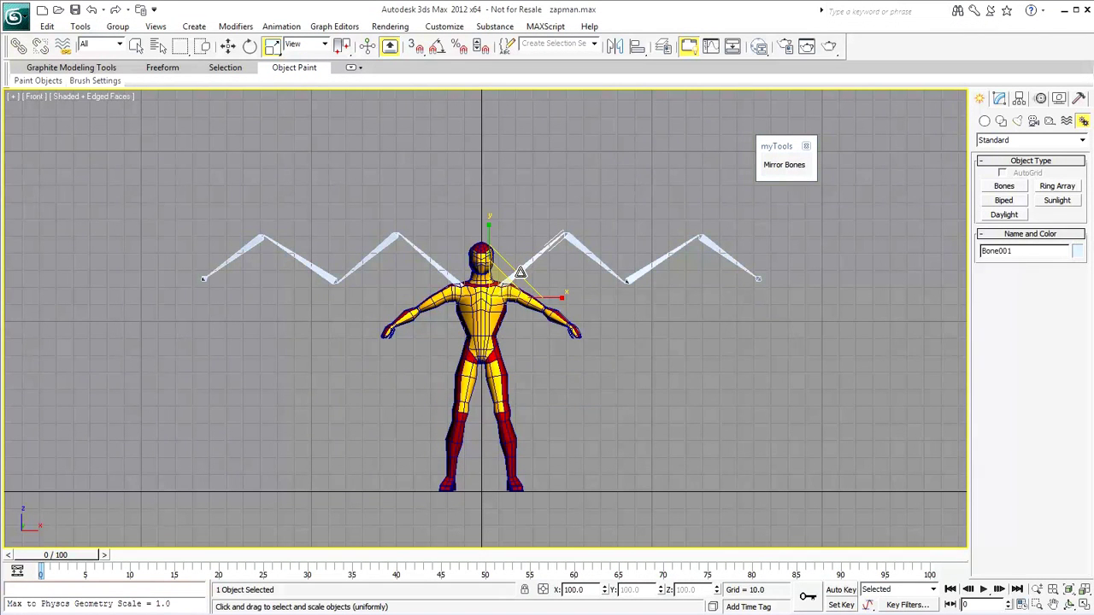
pyautogui.click(438, 270)
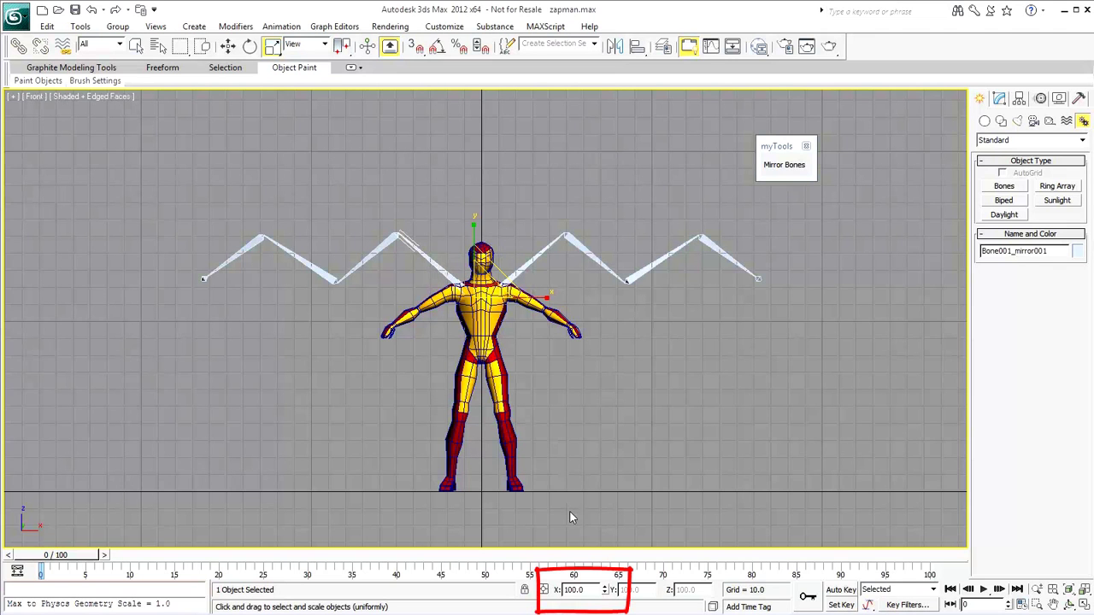
# Step: Deselect, then close the myTools toolbar and restore it from the toolbar list
pyautogui.click(634, 430)
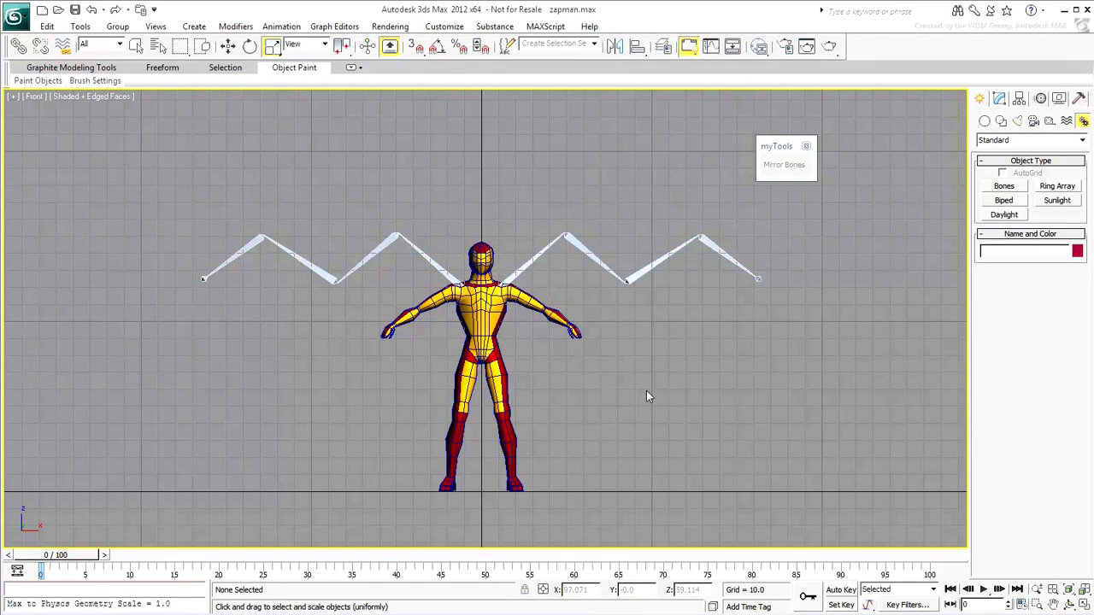
pyautogui.click(805, 146)
pyautogui.rightClick(901, 61)
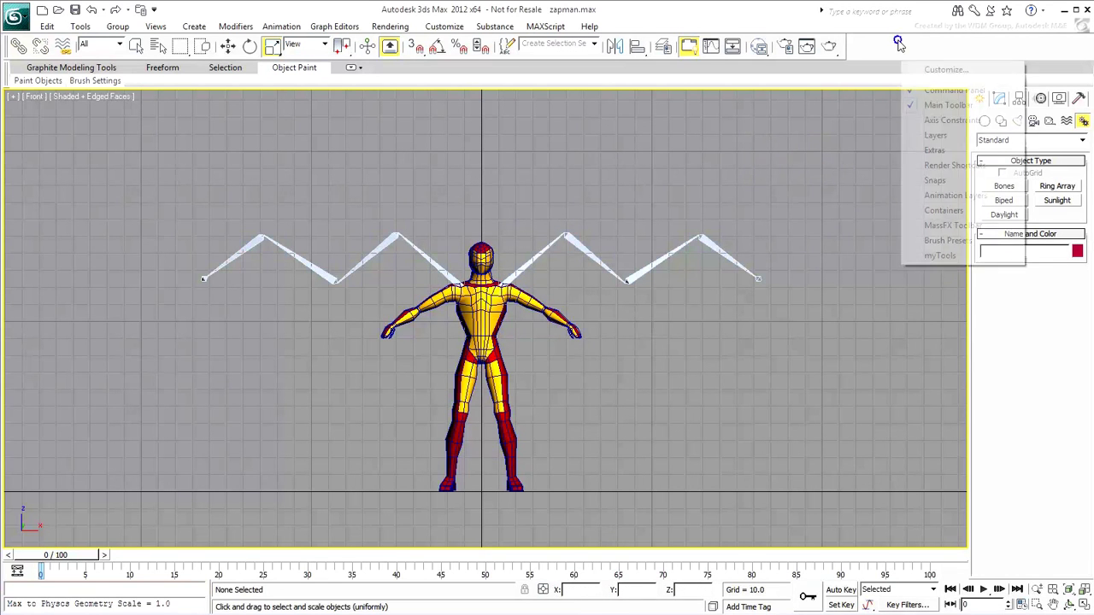
pyautogui.click(940, 257)
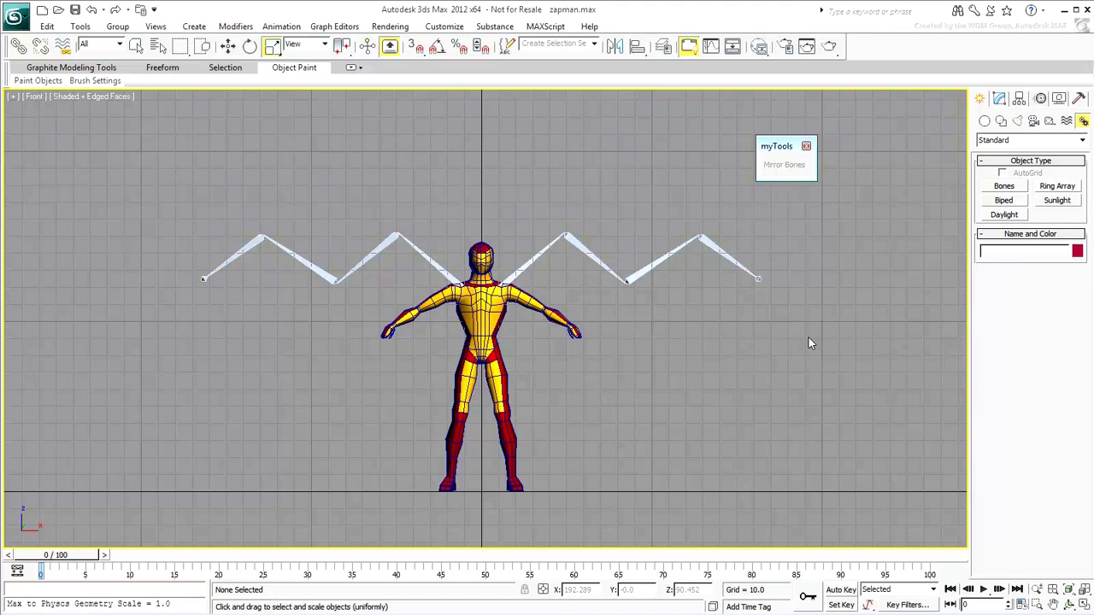
# Step: Show Create > Geometry's category list and locate Superhero_myPrimitives.ms in the myPrimitives folder
pyautogui.click(984, 121)
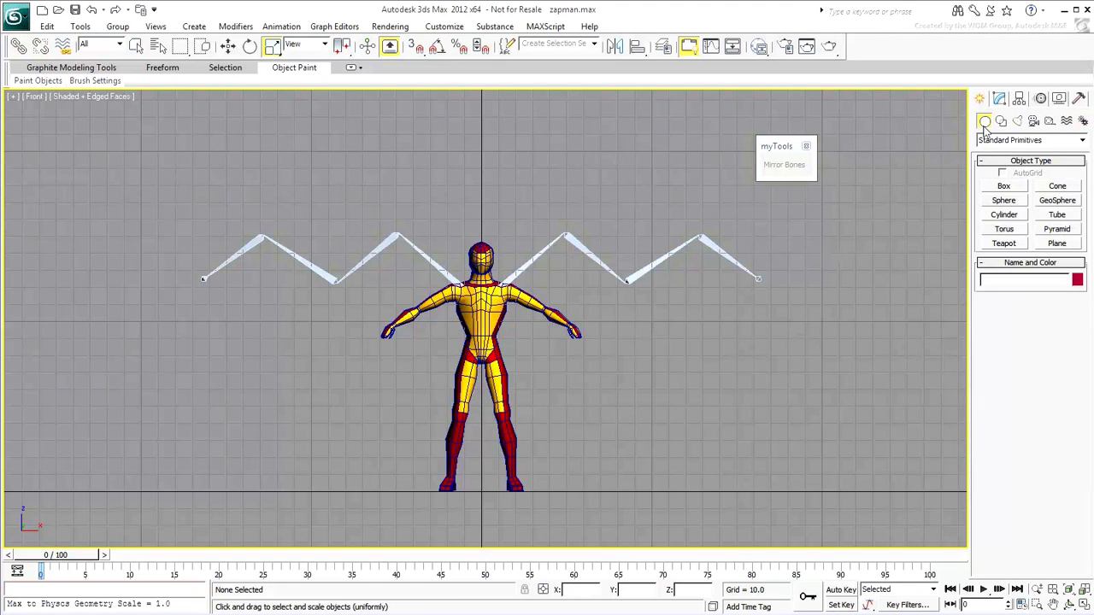
pyautogui.click(1000, 142)
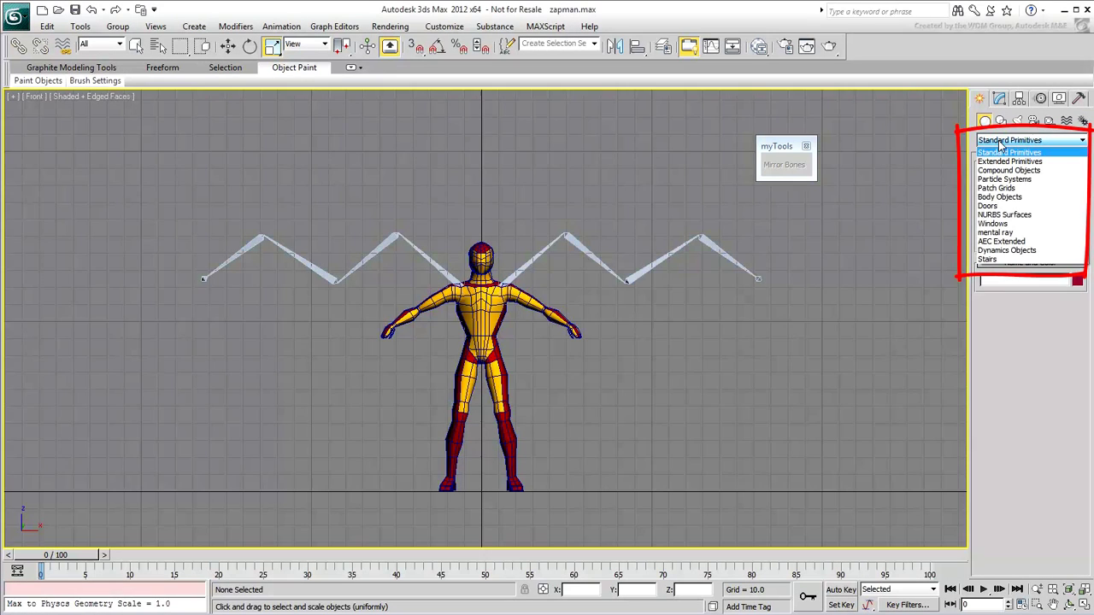
pyautogui.click(1001, 149)
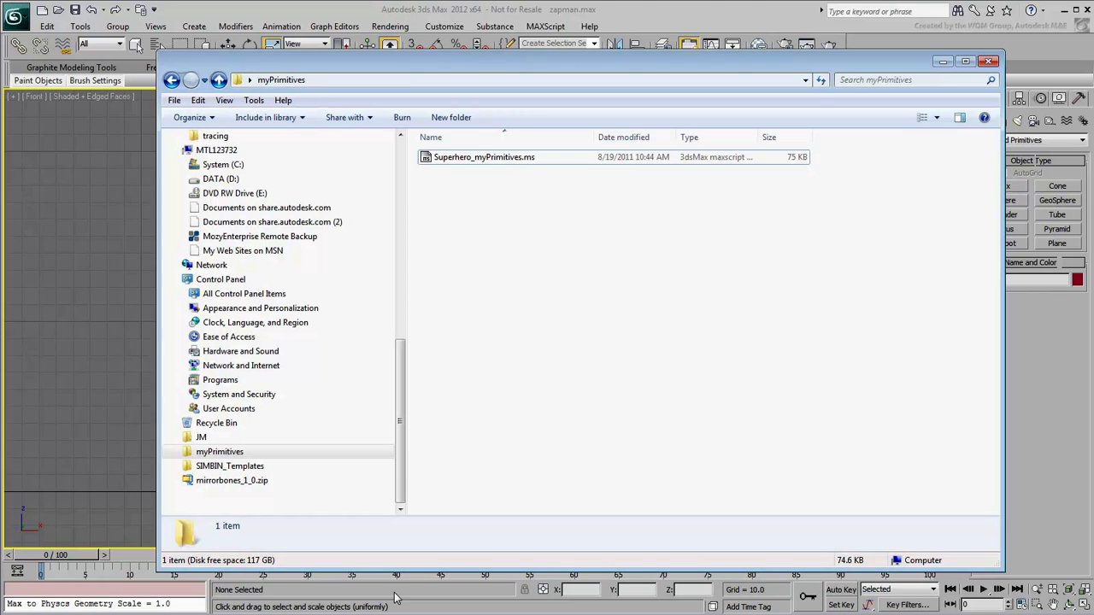
pyautogui.click(483, 161)
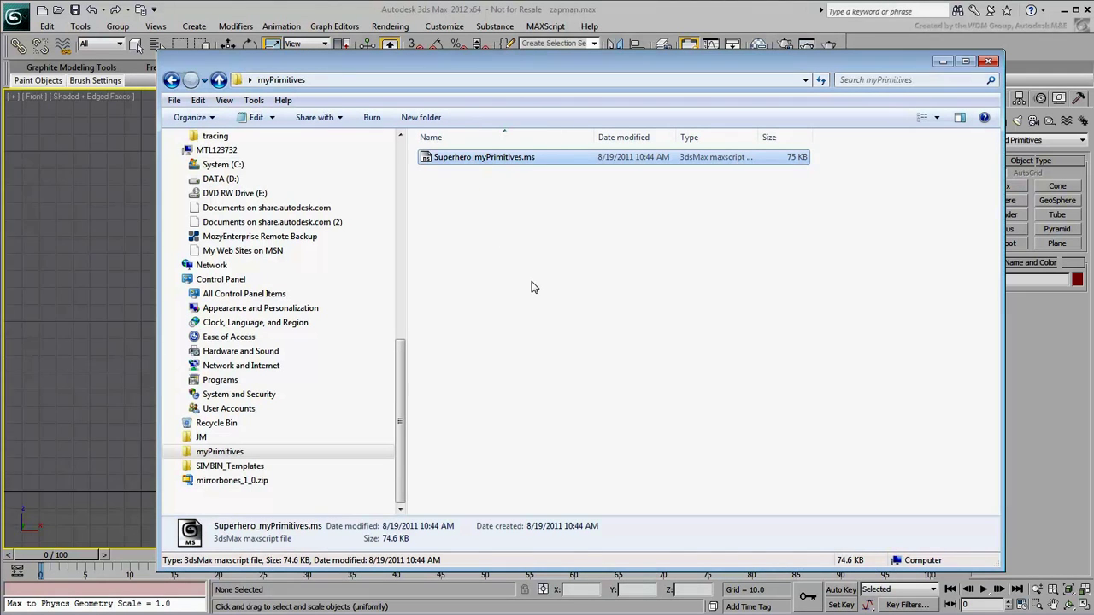
# Step: Run the Superhero_myPrimitives.ms script via MAXScript > Open Script
pyautogui.click(943, 62)
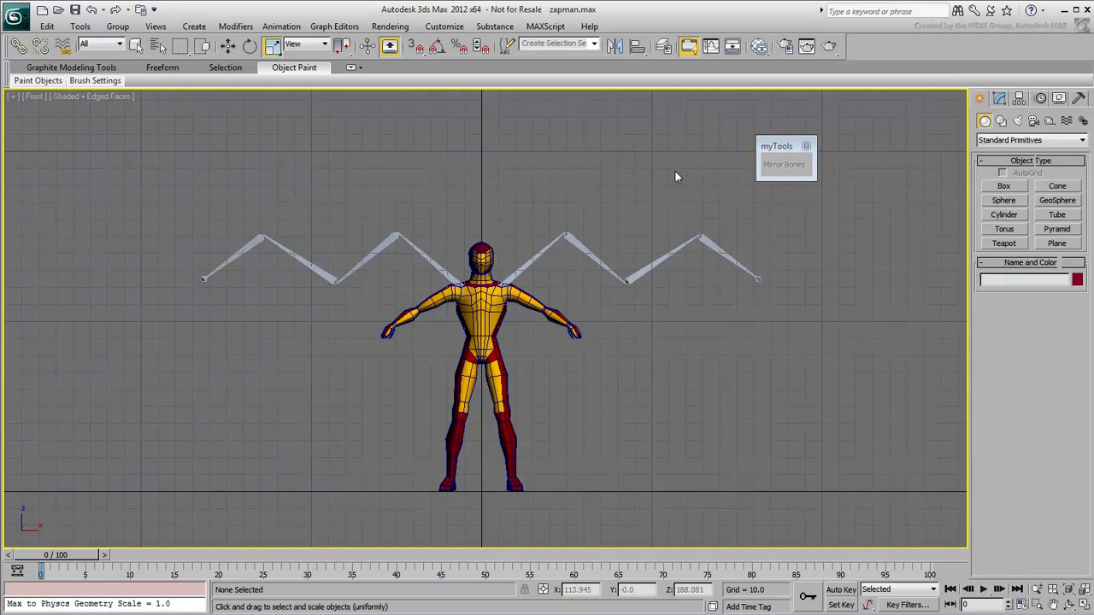
pyautogui.click(545, 27)
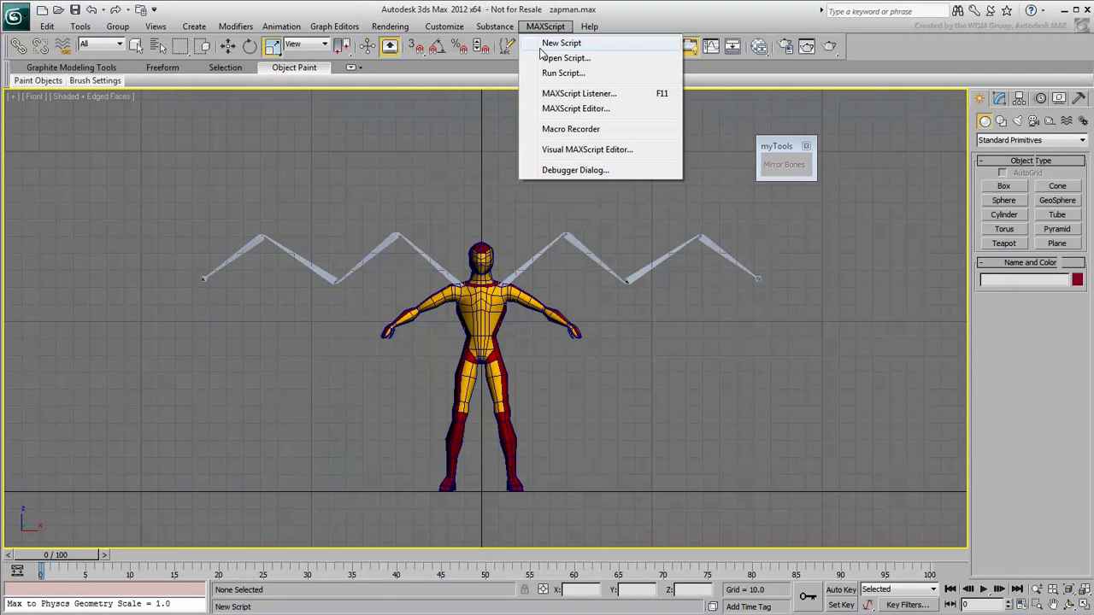
pyautogui.click(560, 57)
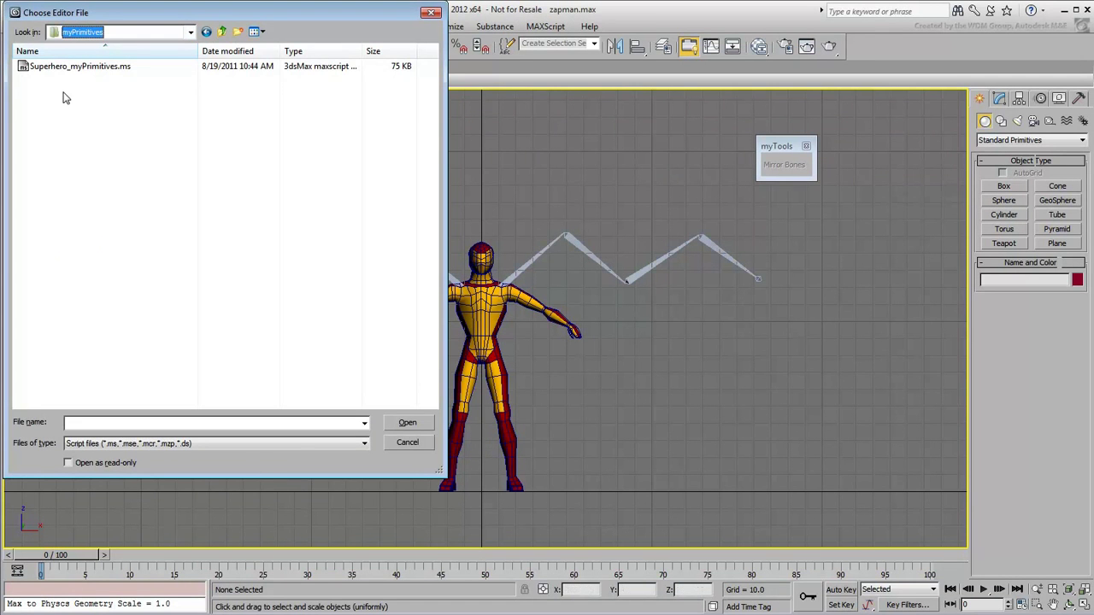
pyautogui.doubleClick(69, 66)
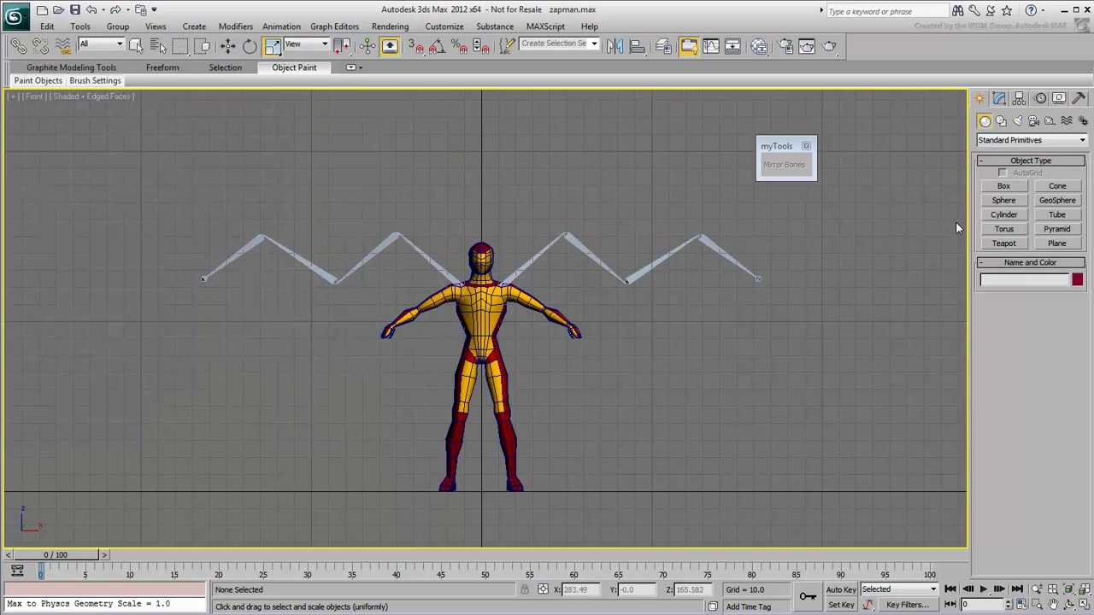
# Step: Choose the myPrimitives creation category and switch to the Perspective view
pyautogui.click(1009, 140)
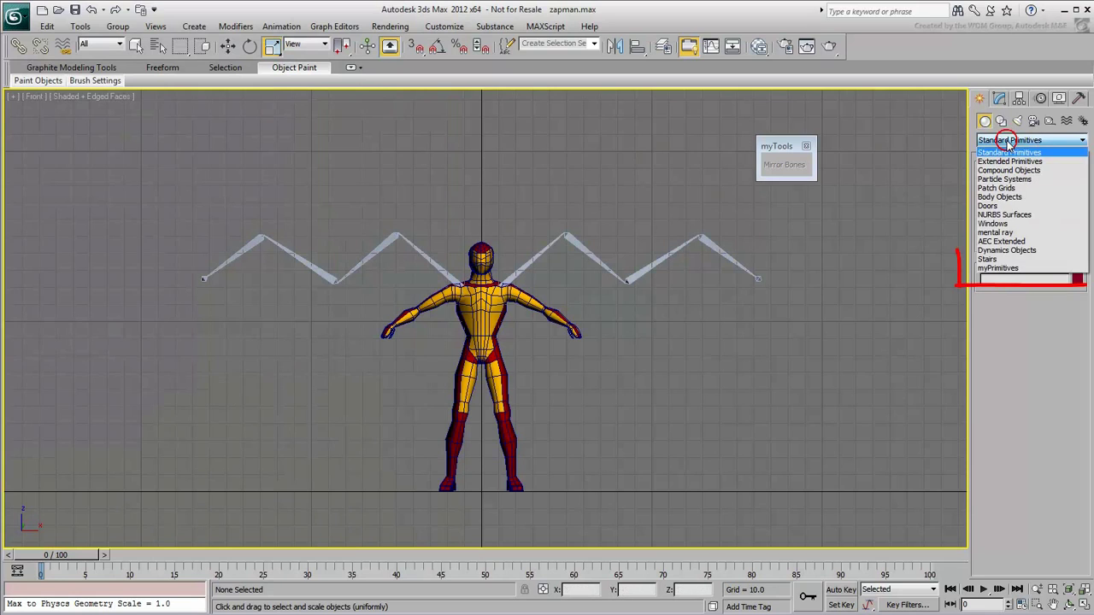
pyautogui.click(1000, 268)
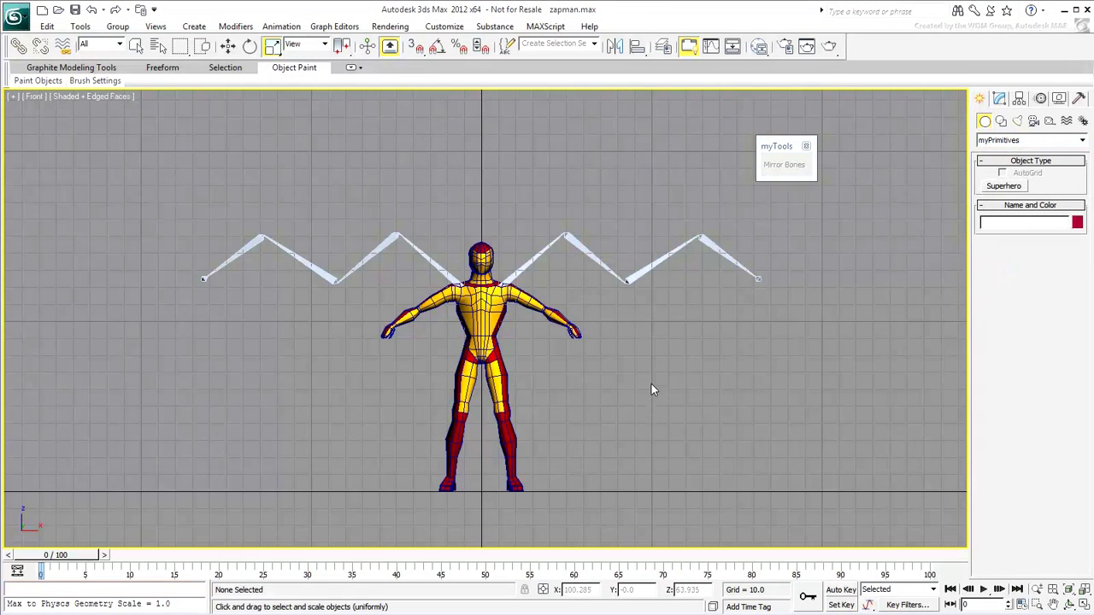
pyautogui.moveTo(651, 381); pyautogui.dragTo(652, 411, button='middle')
pyautogui.press('p')
pyautogui.scroll(-3, 636, 412)
# Step: Place five Superheroes in pink, teal, green and orange at varied sizes around the winged character
pyautogui.click(1003, 185)
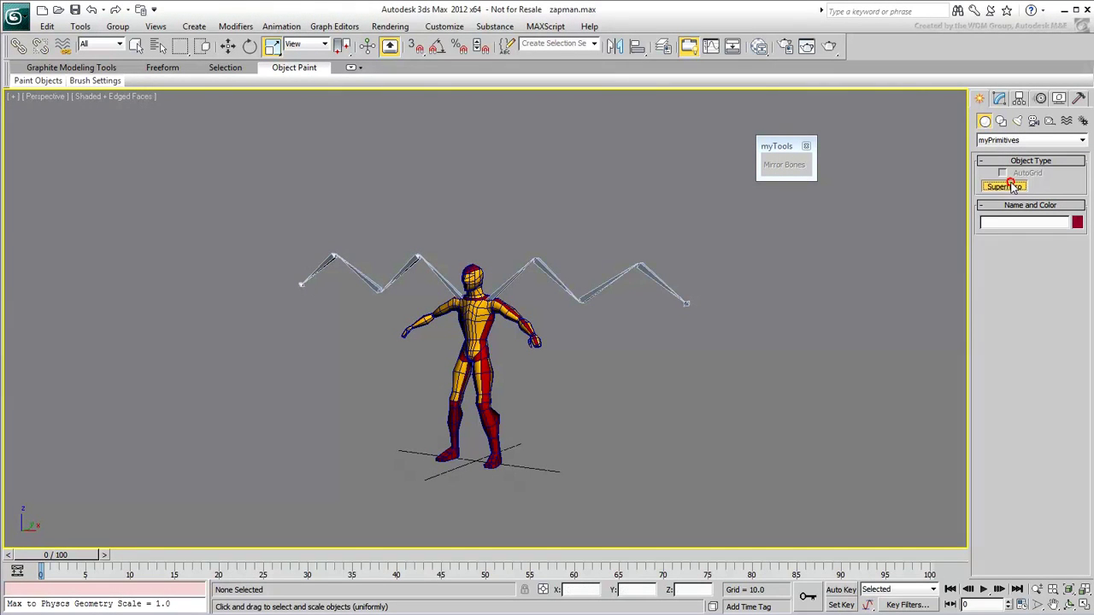
pyautogui.click(812, 410)
pyautogui.click(672, 443)
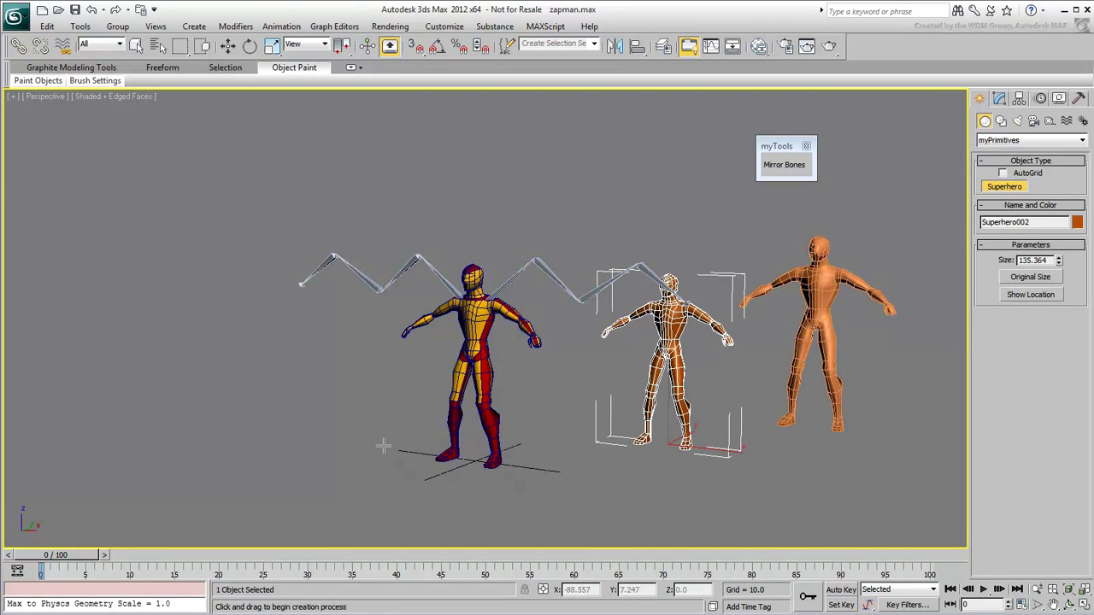
pyautogui.moveTo(378, 446); pyautogui.dragTo(362, 417)
pyautogui.moveTo(214, 432); pyautogui.dragTo(203, 419)
pyautogui.moveTo(112, 408); pyautogui.dragTo(109, 382)
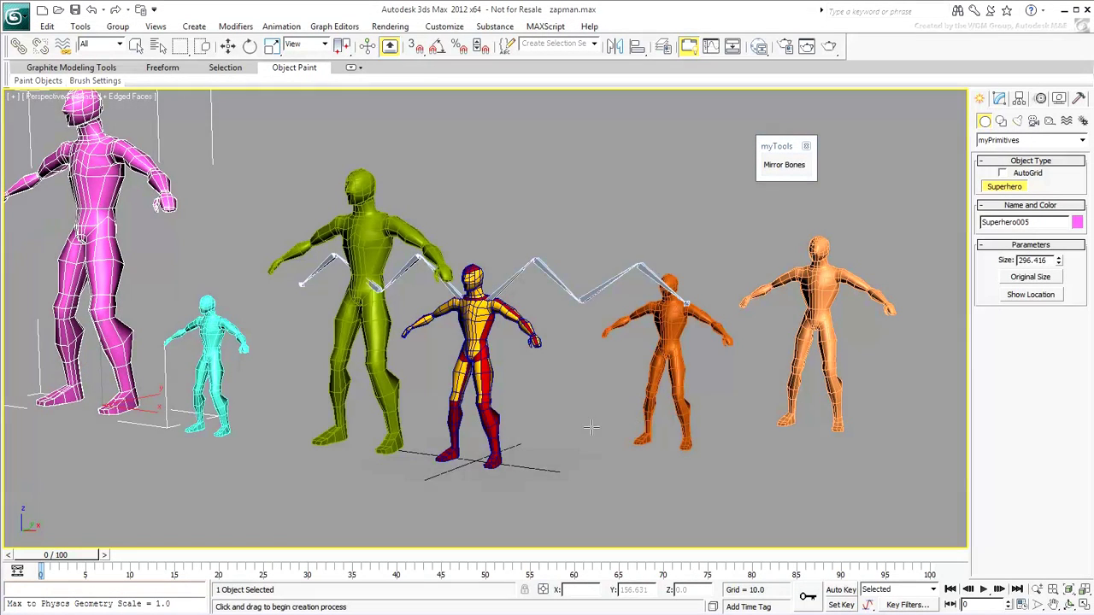
pyautogui.moveTo(589, 425); pyautogui.dragTo(598, 398, button='middle')
pyautogui.scroll(-3, 564, 389)
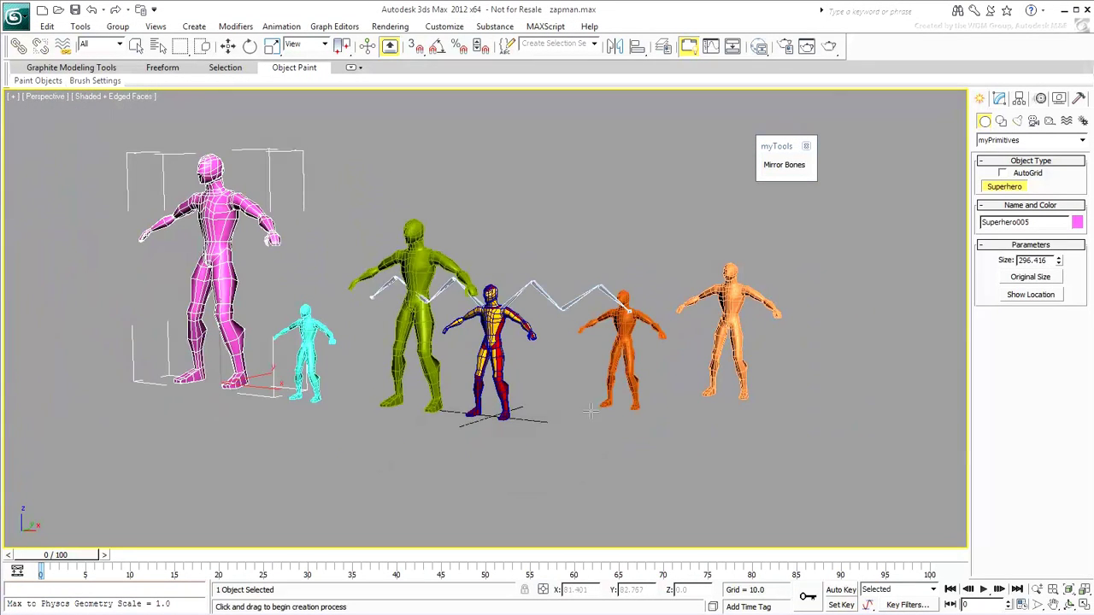
pyautogui.rightClick(588, 409)
pyautogui.click(634, 477)
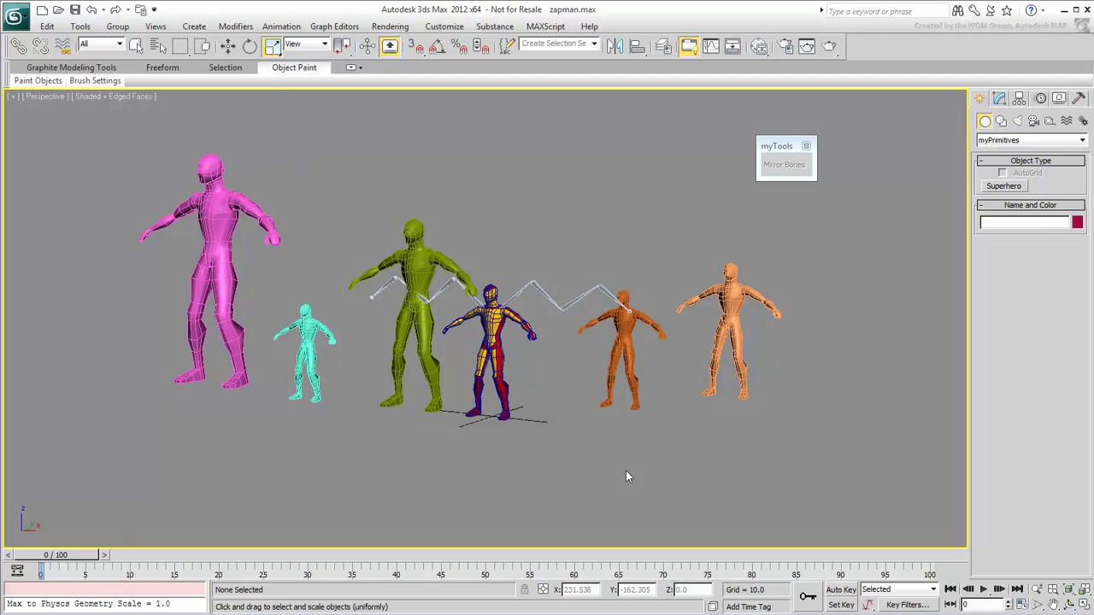